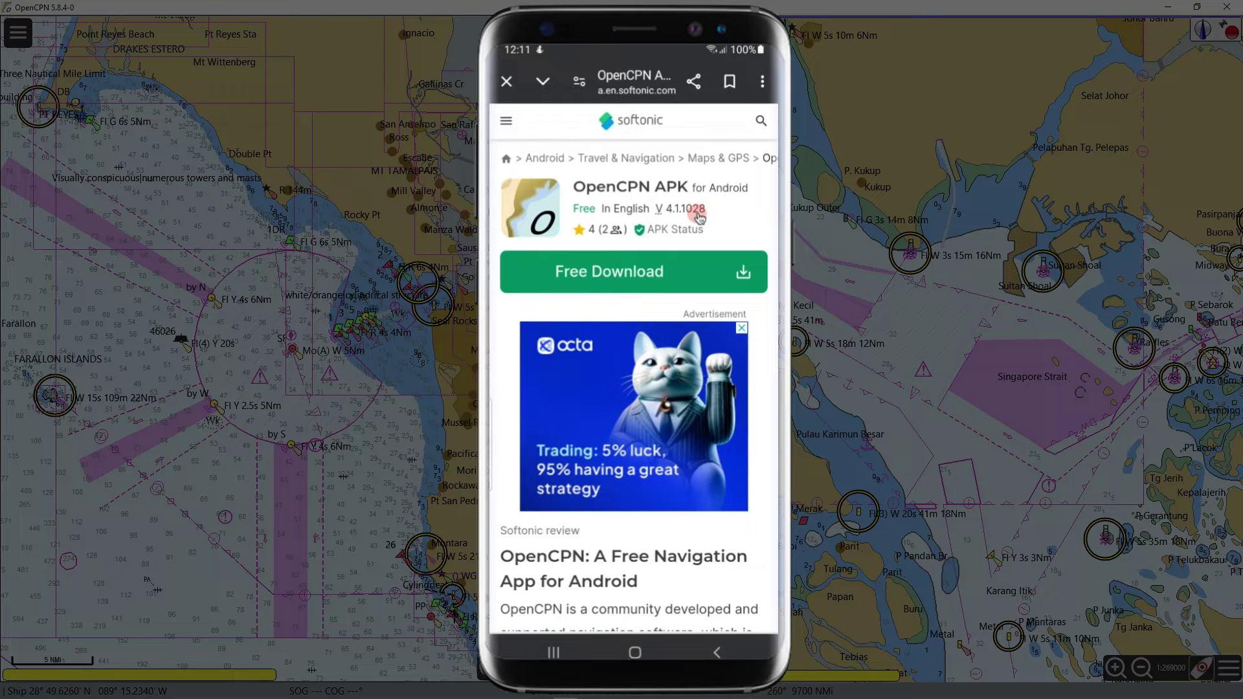
- Download the free OpenCPN APK for Android from its Softonic page and try to open the downloaded file
left_click(684, 276)
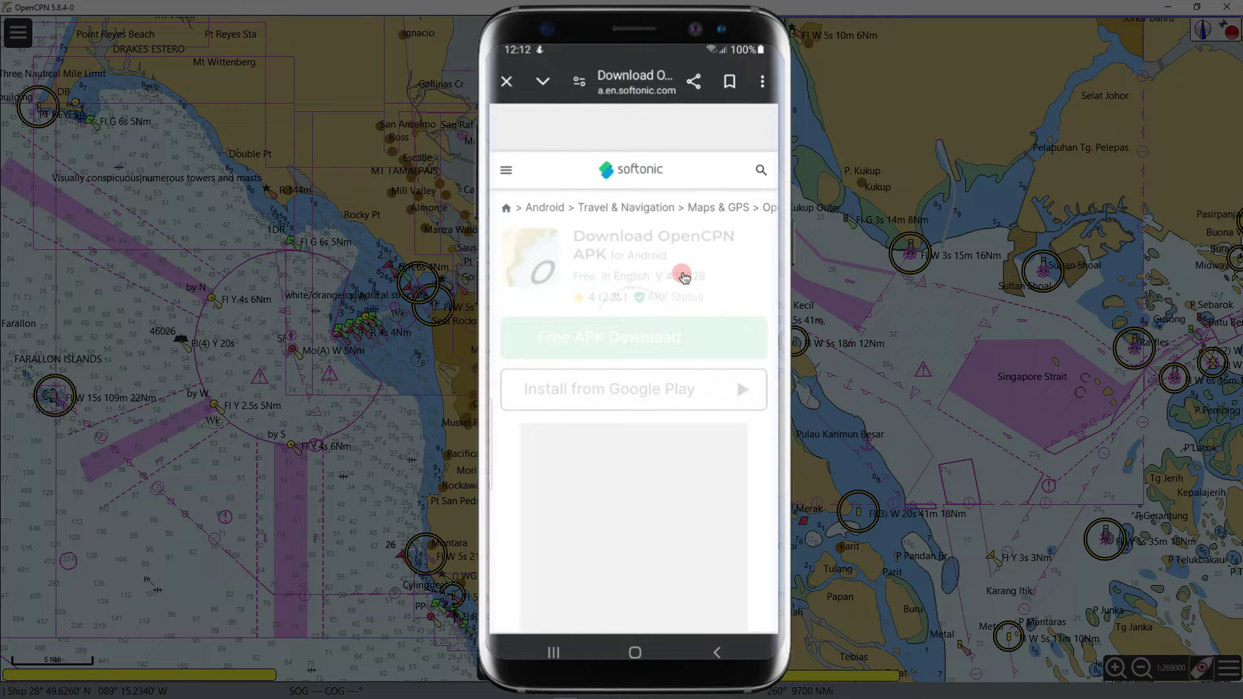
left_click(674, 336)
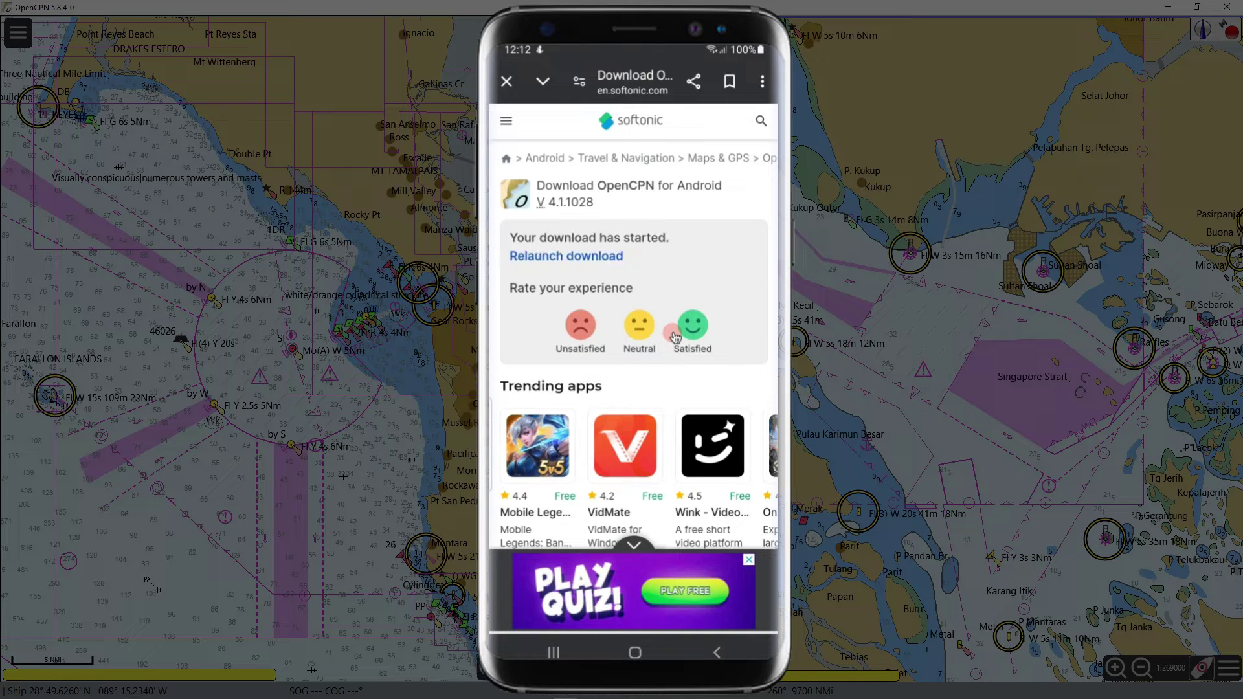
left_click(673, 420)
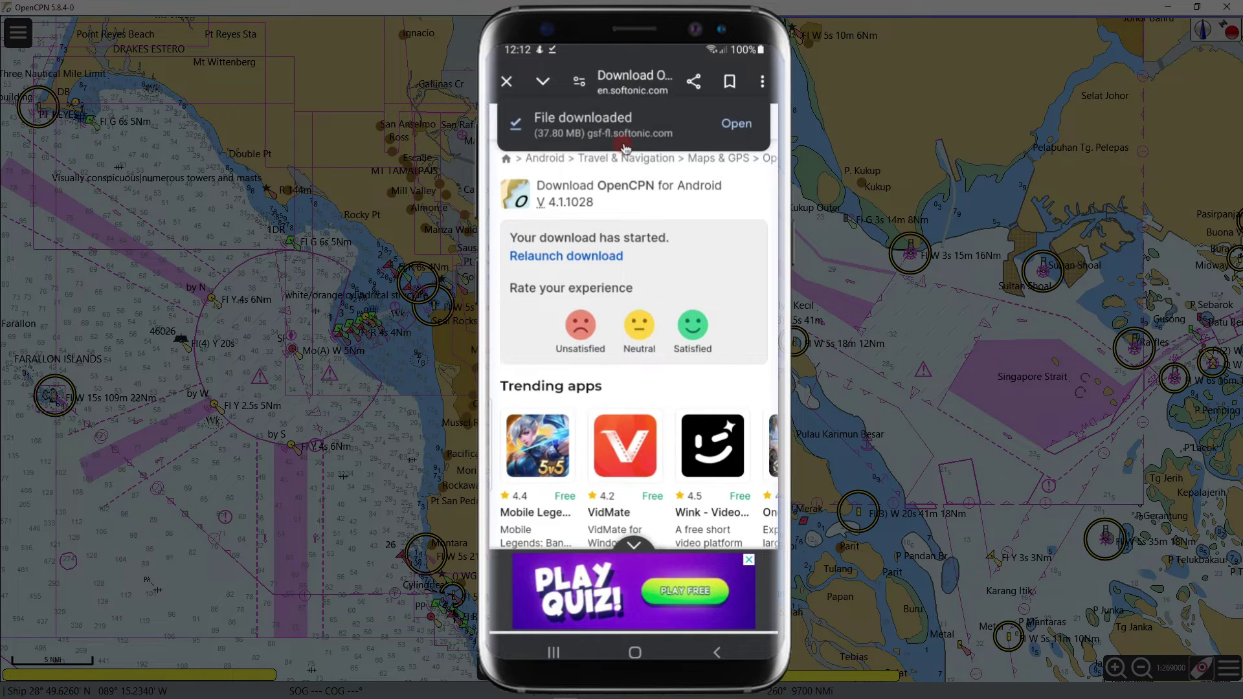
left_click(738, 128)
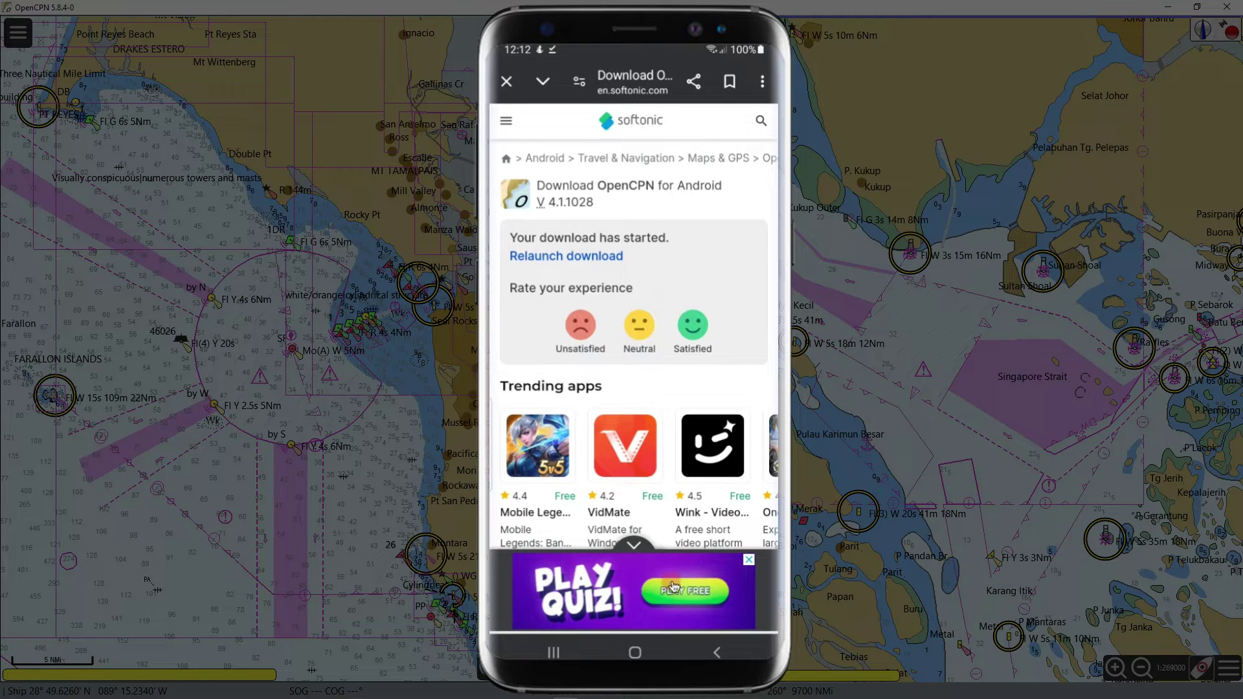
- Switch to My Files and open the Download folder in the internal storage
left_click(635, 653)
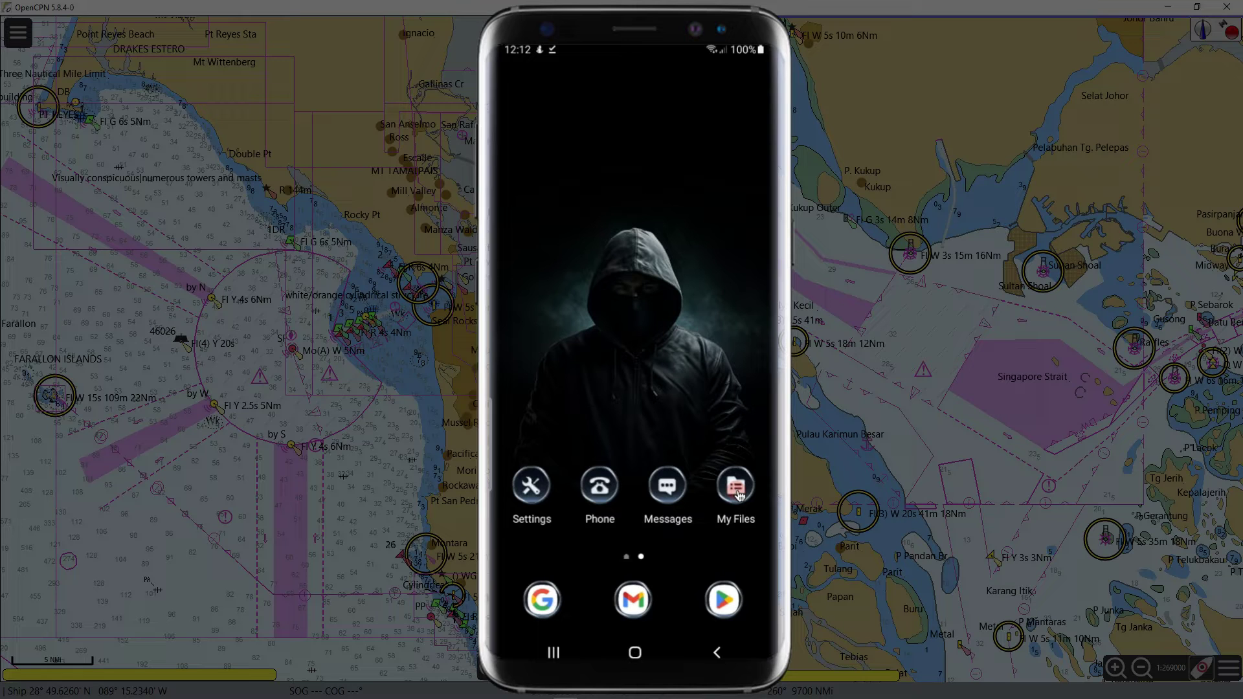
left_click(742, 528)
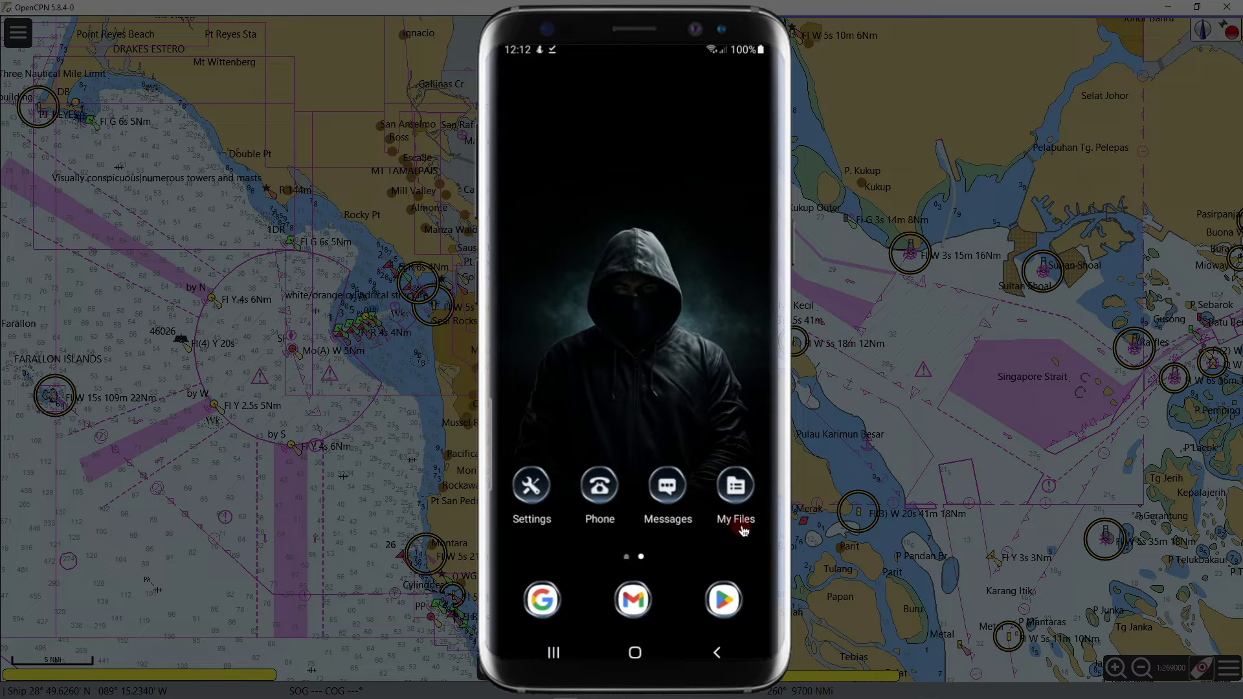
left_click(733, 489)
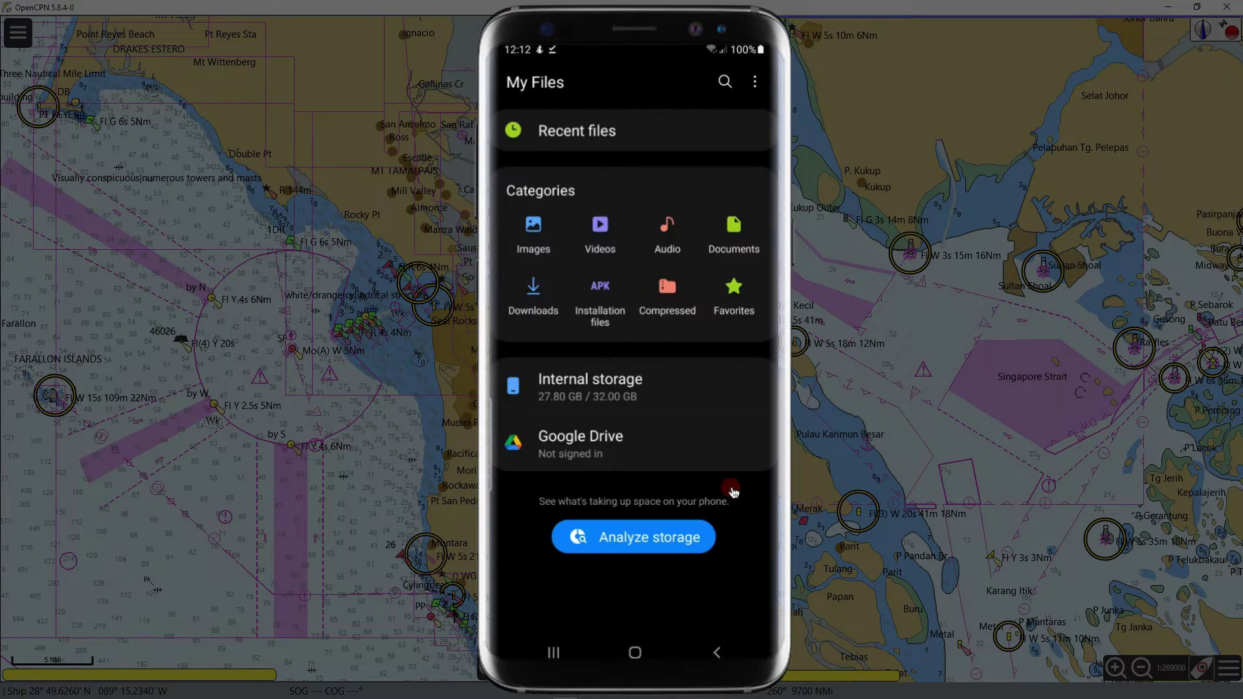
left_click(536, 310)
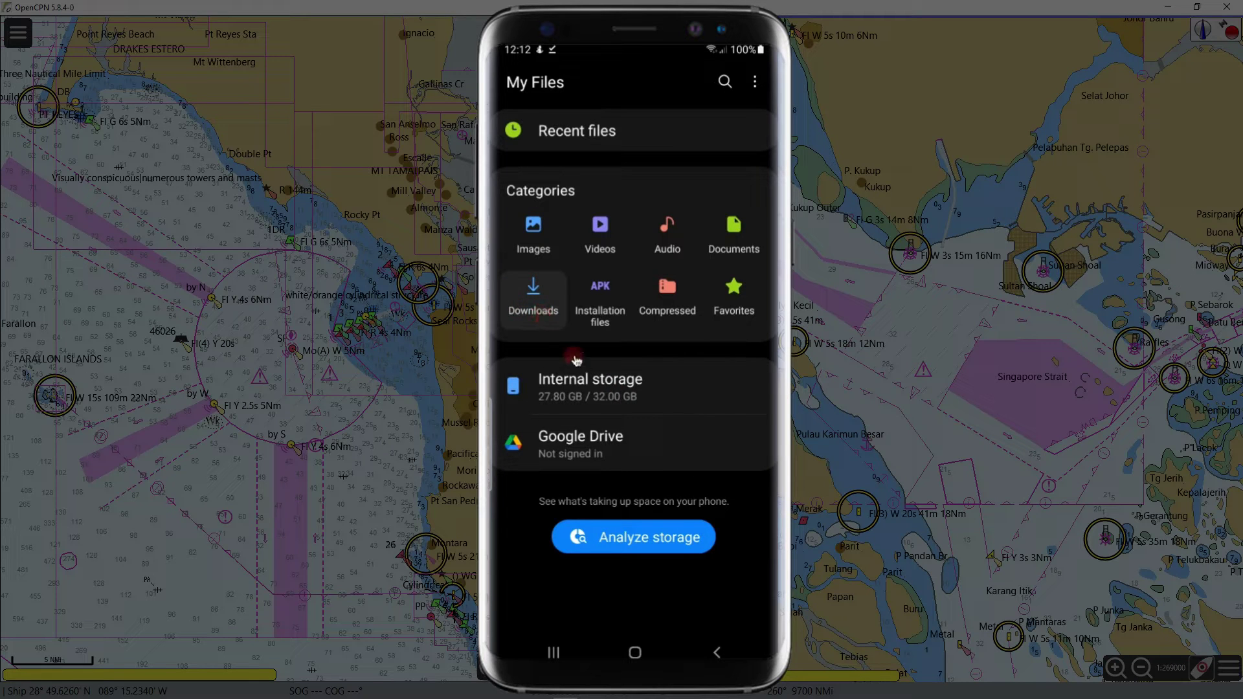
left_click(595, 387)
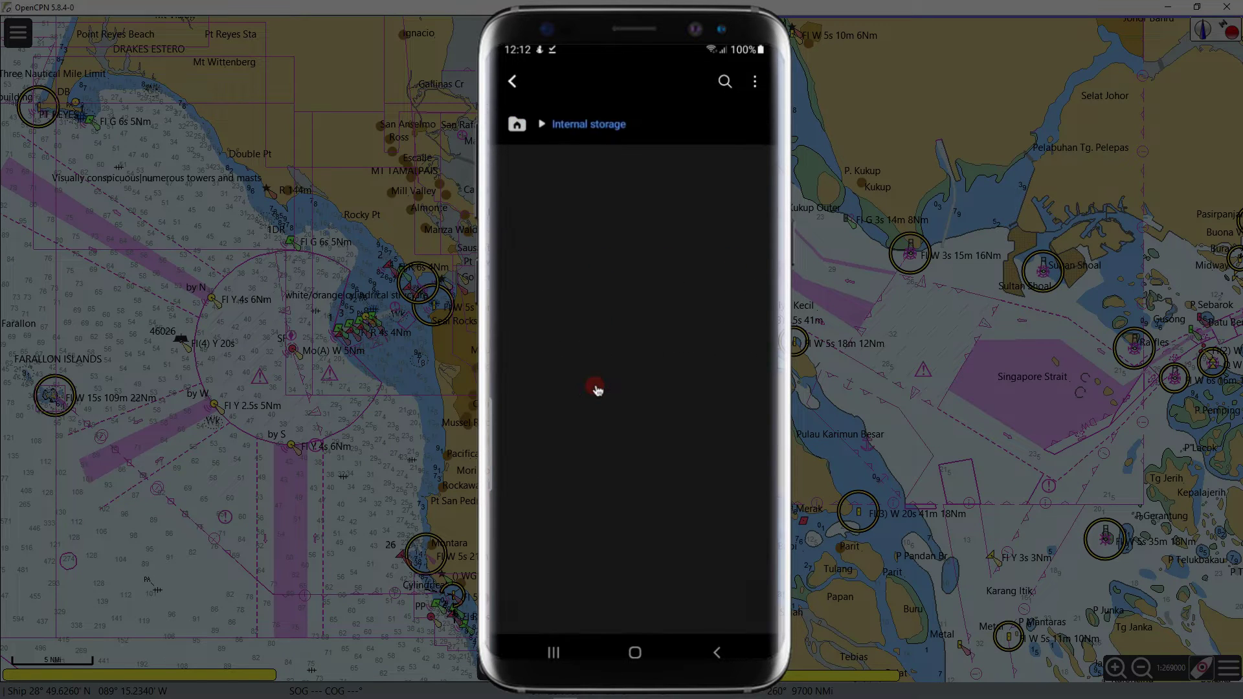
left_click(711, 215)
scroll(646, 374, "down", 5)
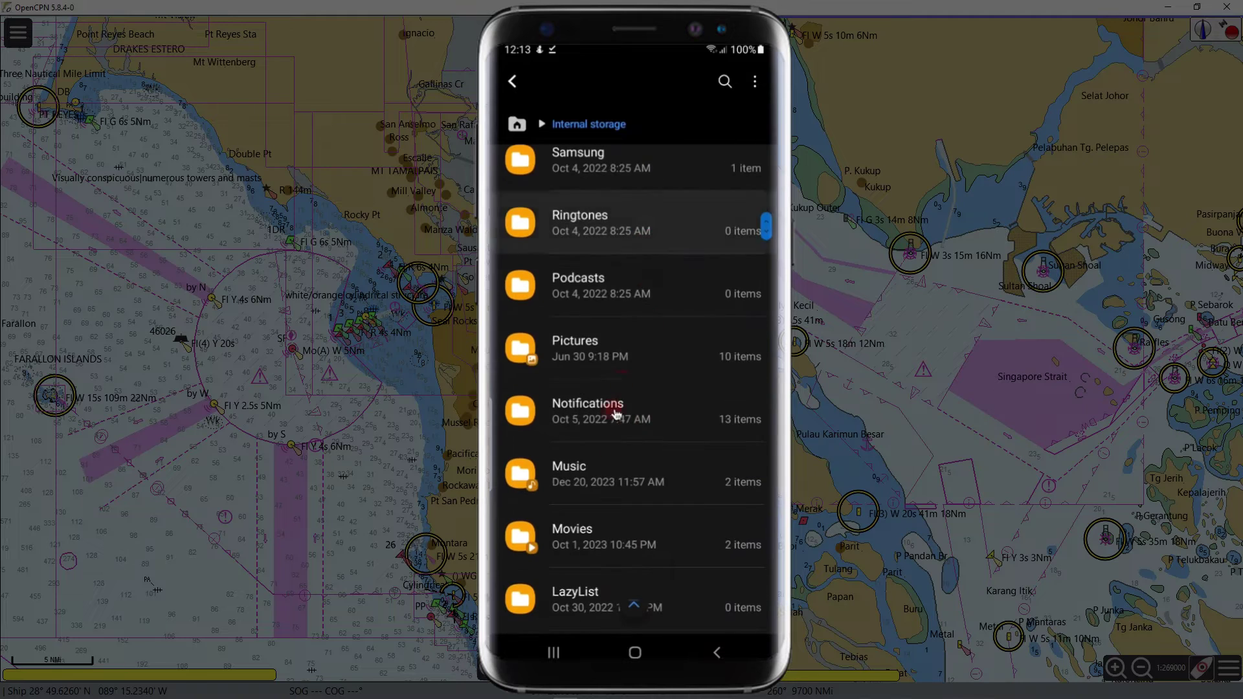
left_click_drag(633, 453, 647, 320)
left_click(575, 460)
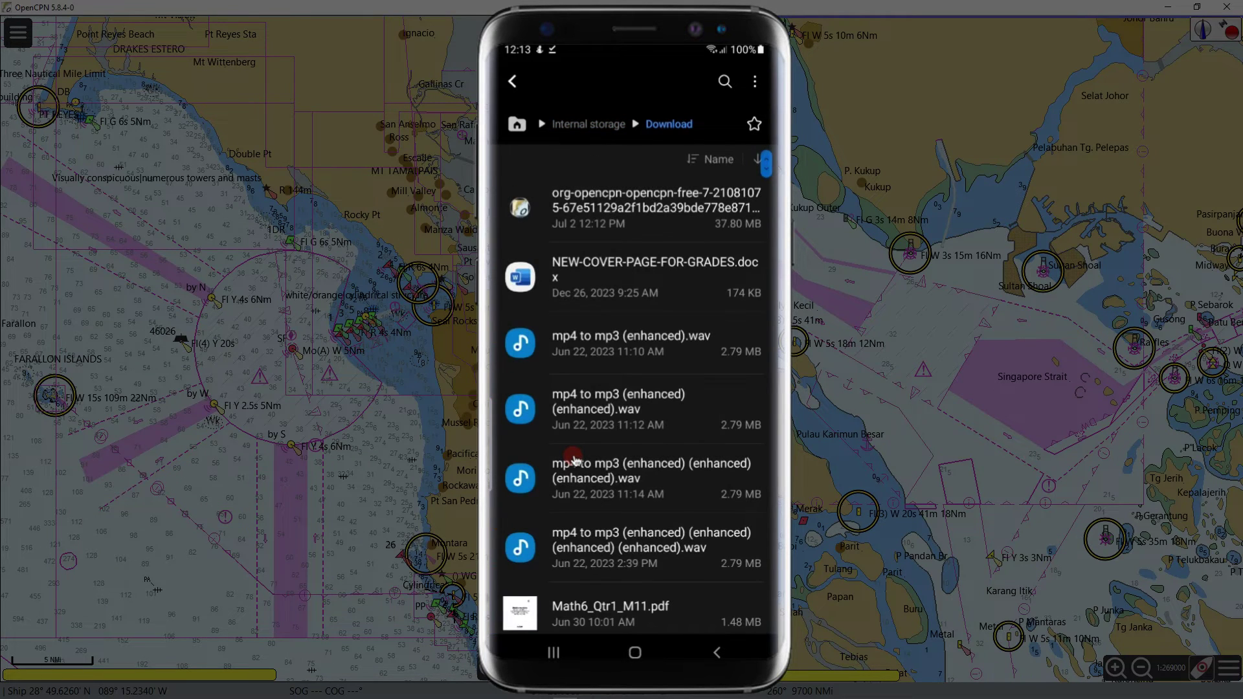
- Install OpenCPN from the downloaded org-opencpn-opencpn-free APK file and launch the app
left_click(600, 210)
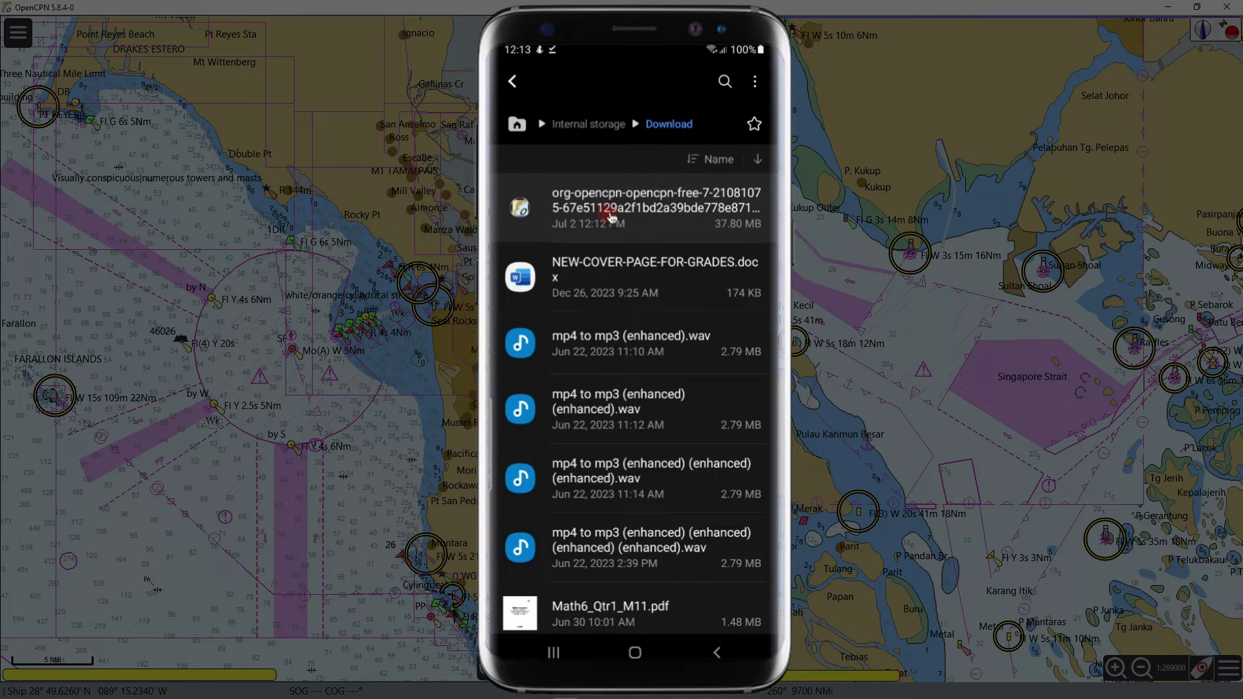
left_click(610, 212)
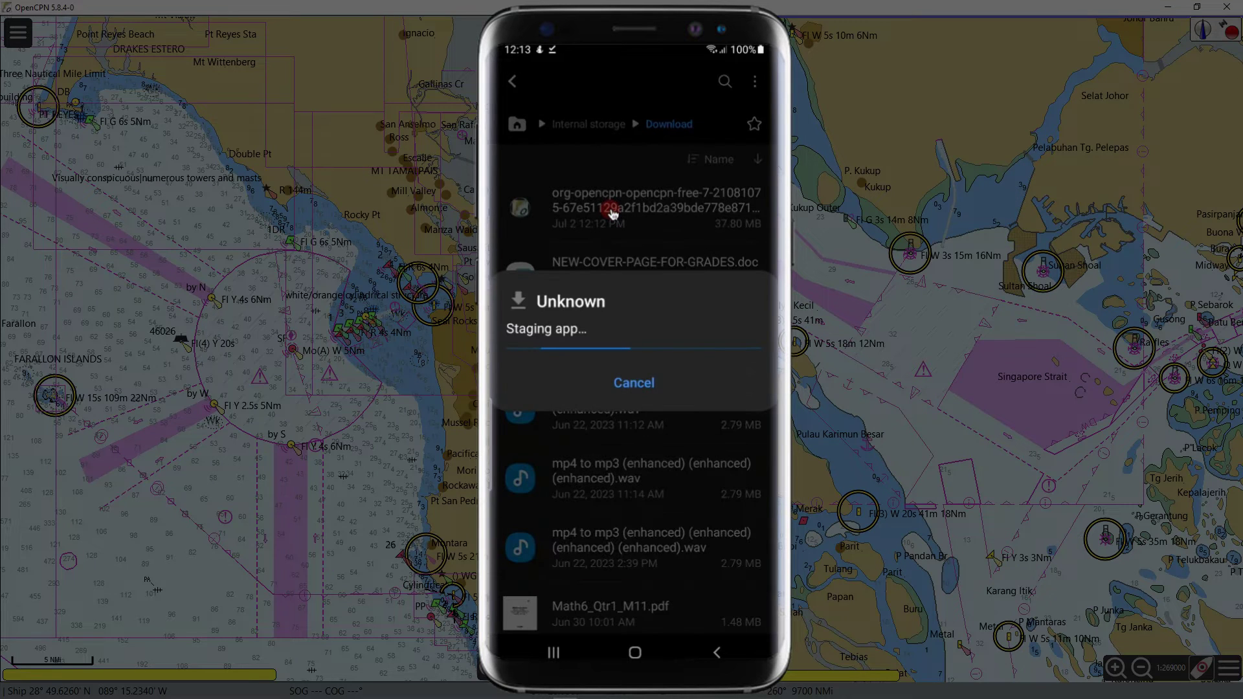
left_click(690, 385)
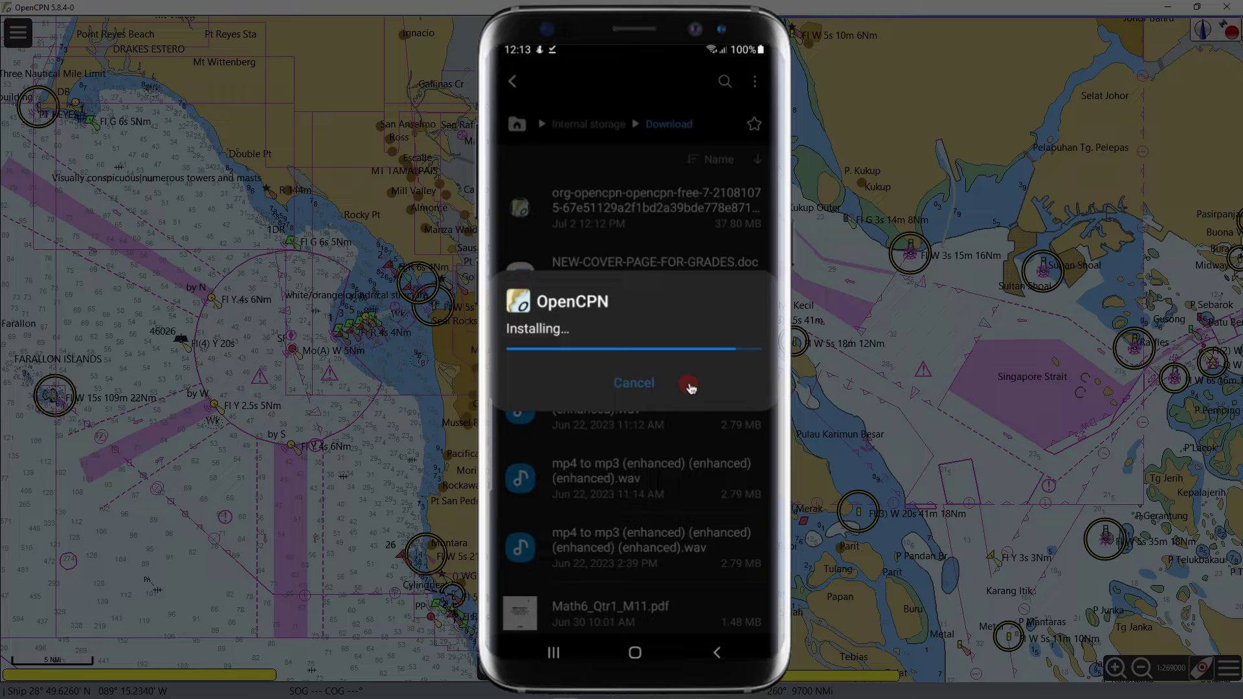
left_click(690, 384)
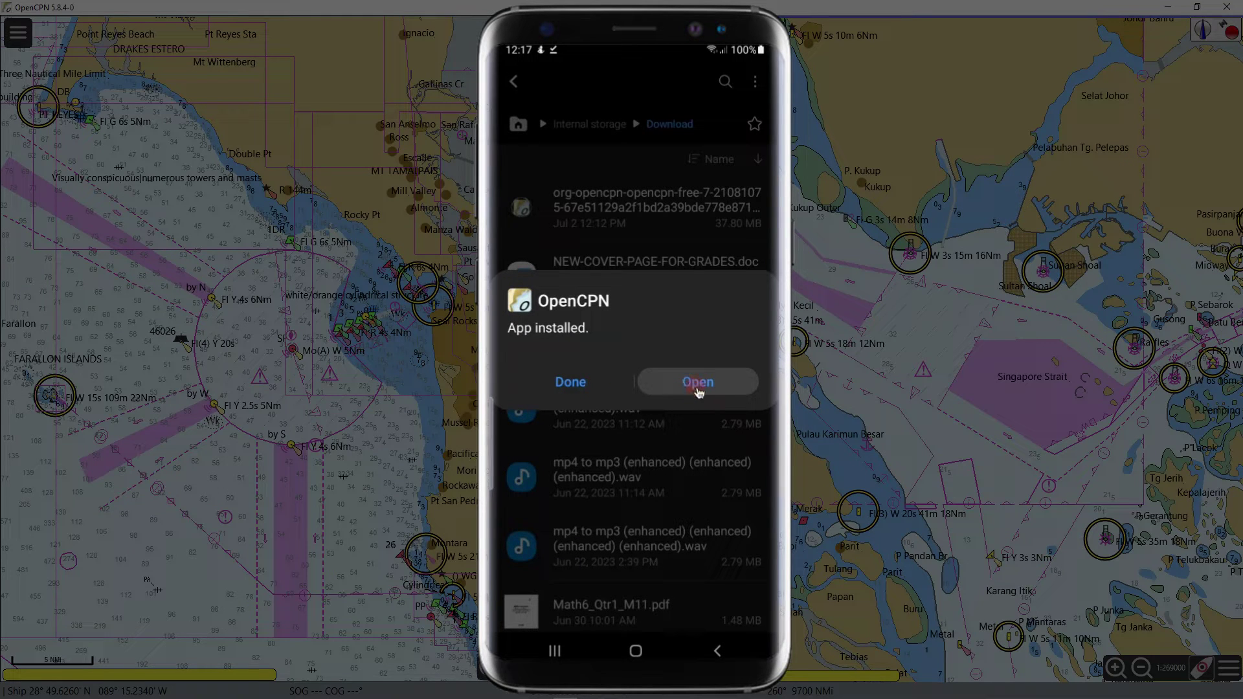
left_click(715, 387)
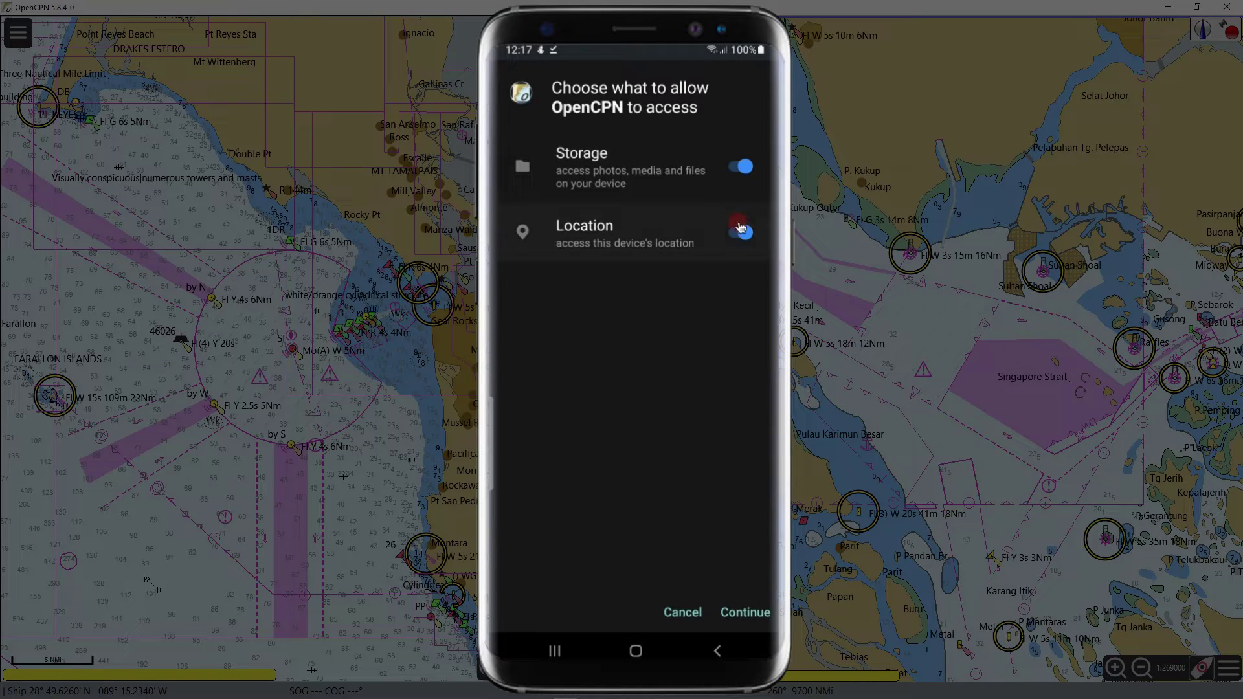
- Allow OpenCPN to access storage and location, and dismiss the compatibility, welcome and GPS notices
left_click(742, 170)
left_click(740, 241)
left_click(744, 614)
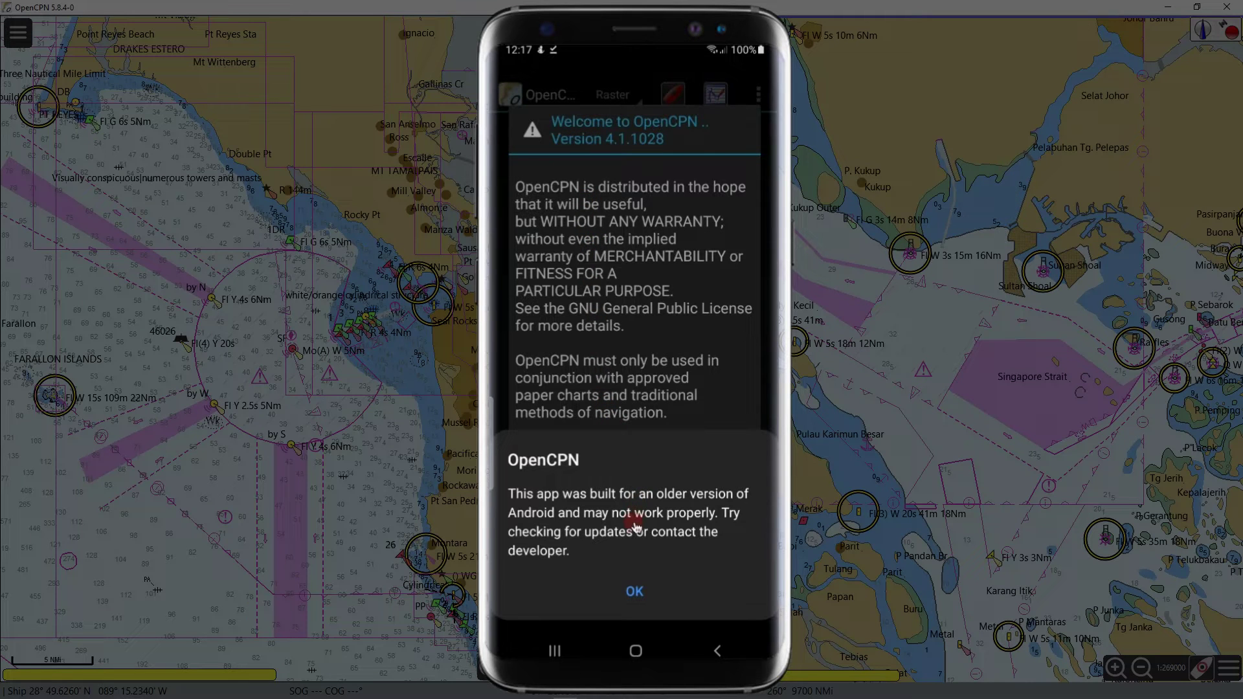
left_click(661, 594)
left_click(688, 570)
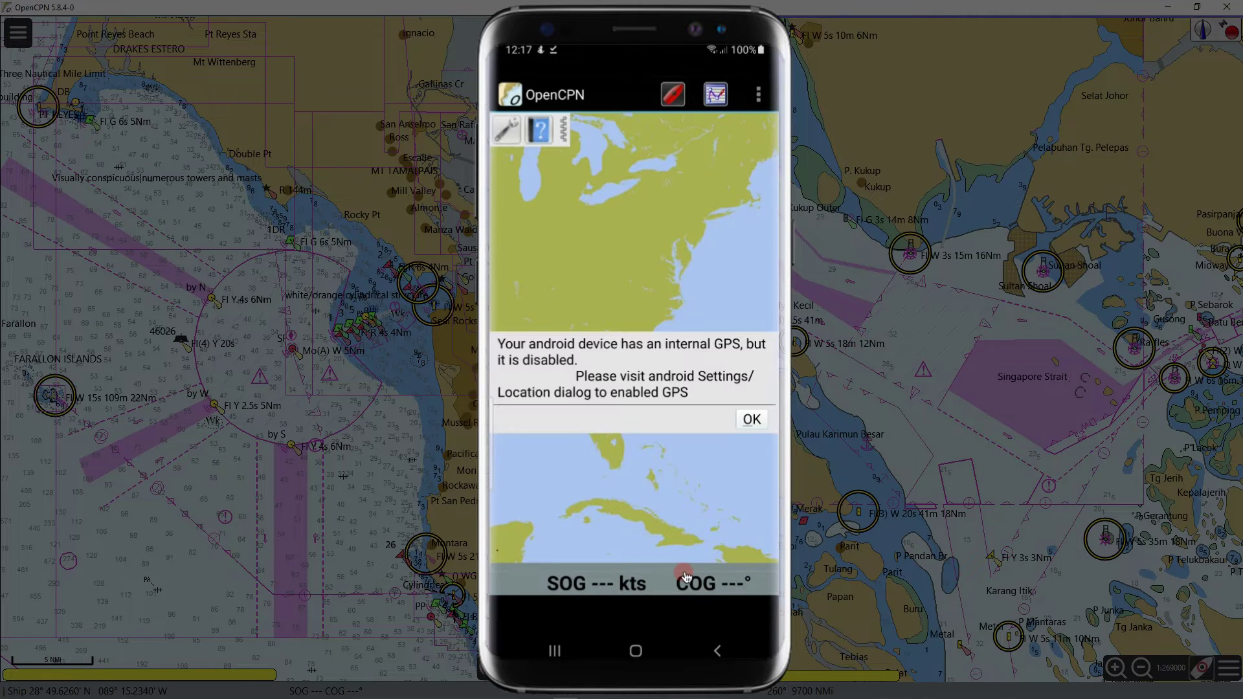
left_click(753, 420)
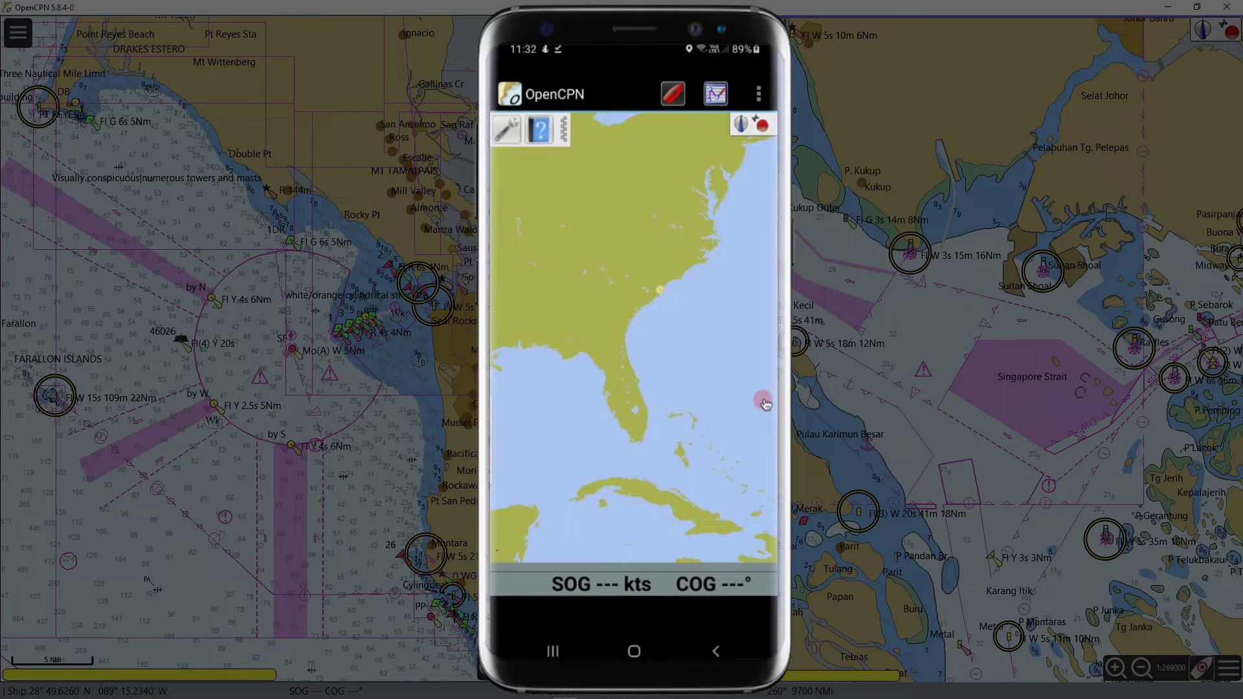
- Enable Smooth Panning / Zooming and Zoom to Cursor in the general display settings and apply them
scroll(764, 404, "up", 5)
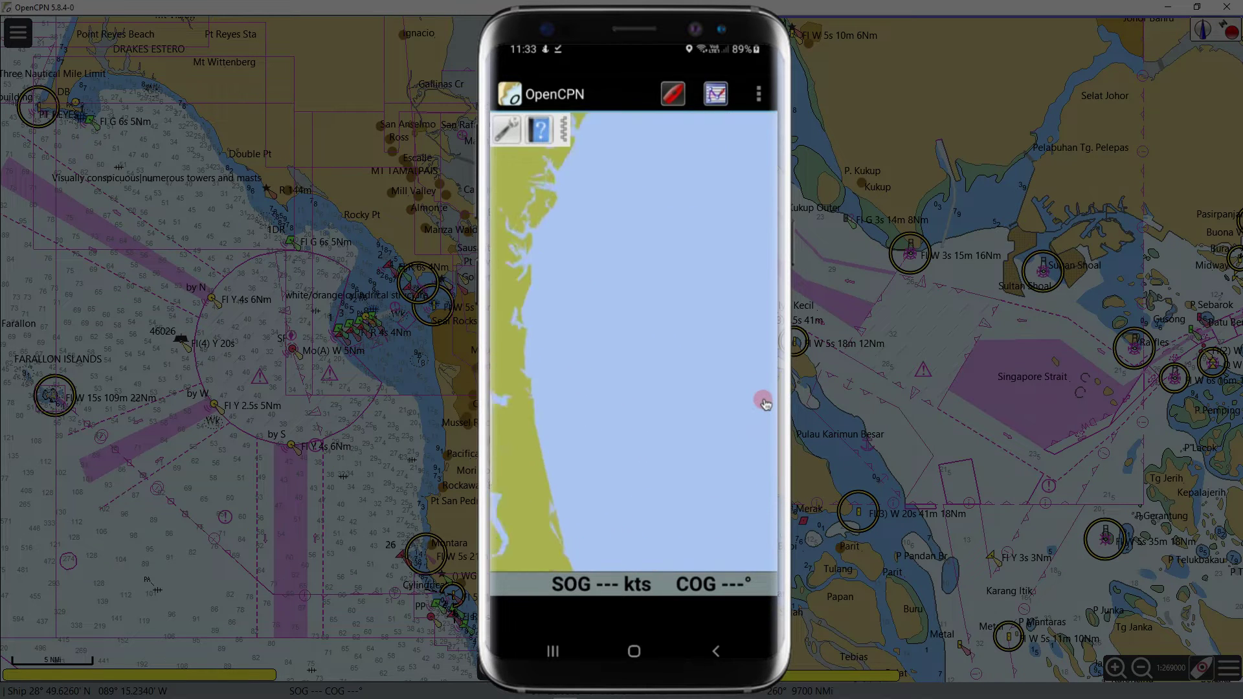
scroll(765, 404, "down", 5)
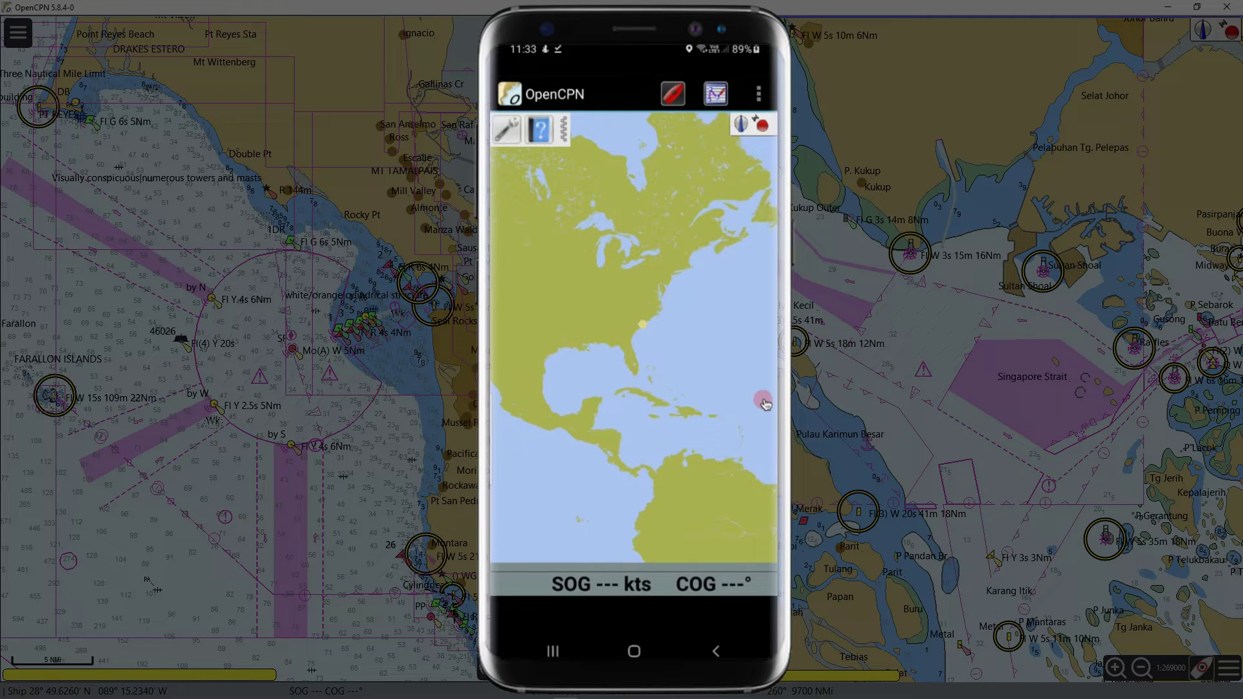
left_click(507, 130)
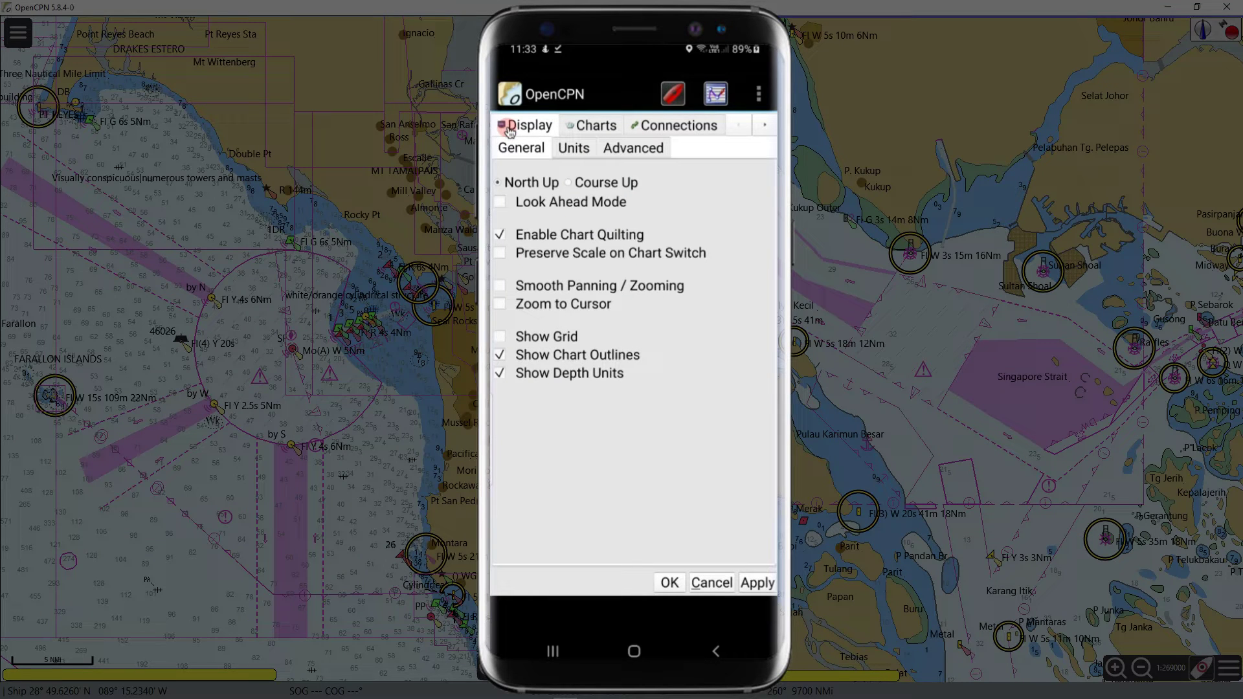
left_click(501, 286)
left_click(501, 304)
left_click(758, 585)
- Go to the Chart Downloader in the chart settings and start adding a catalog
left_click(597, 126)
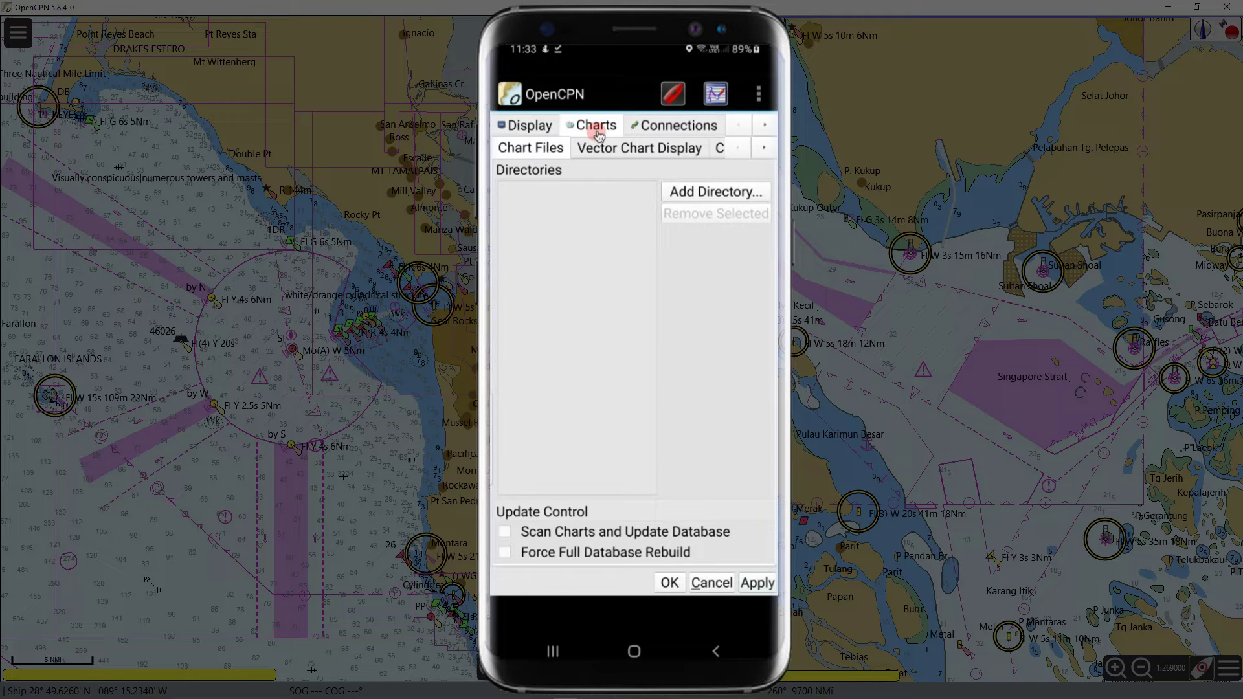
left_click(764, 150)
left_click(764, 150)
left_click(764, 150)
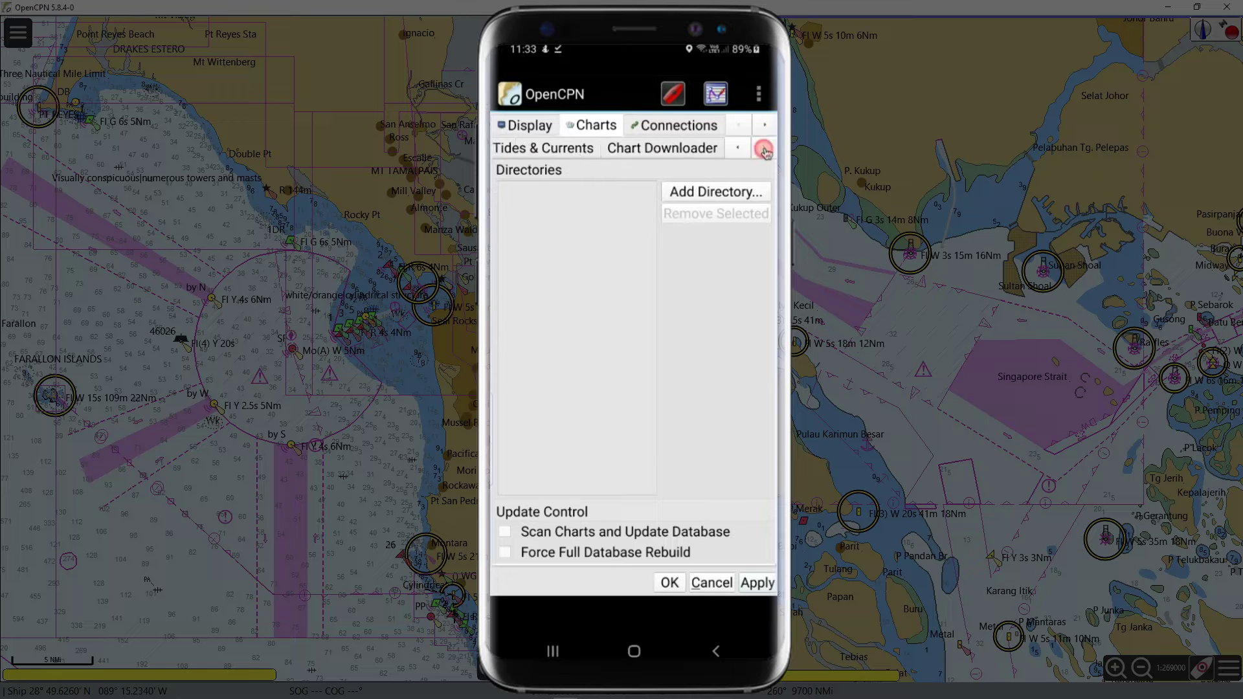
left_click(683, 151)
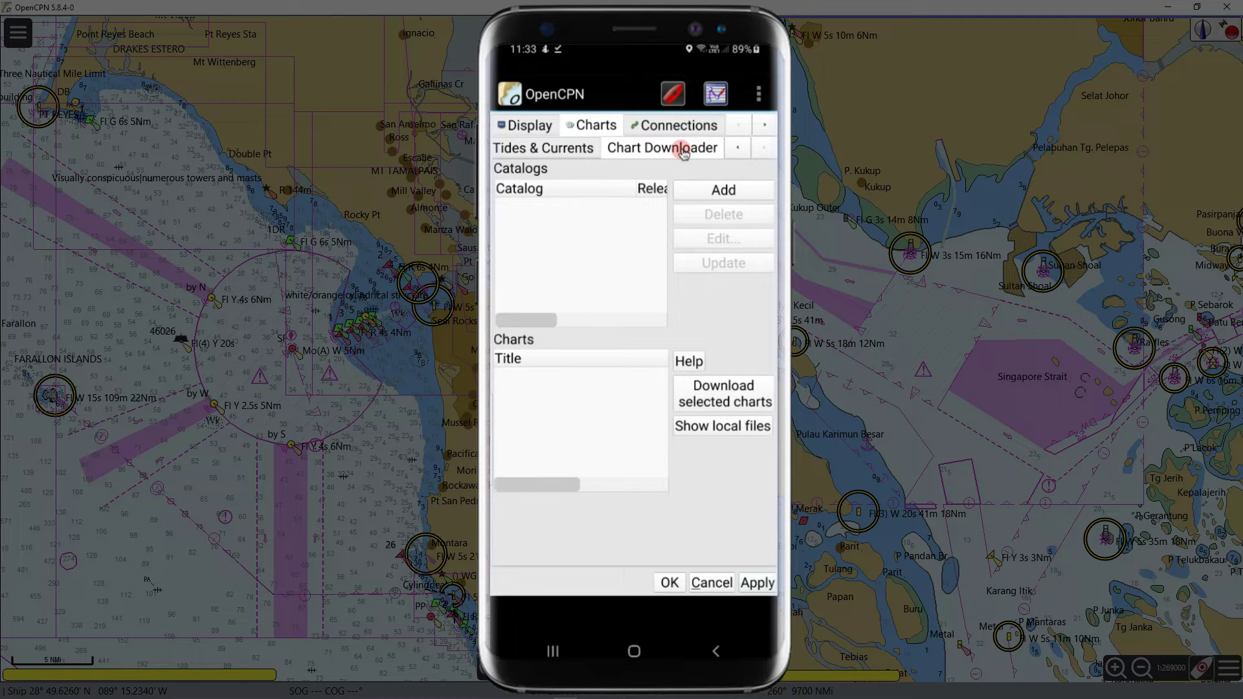
left_click(720, 193)
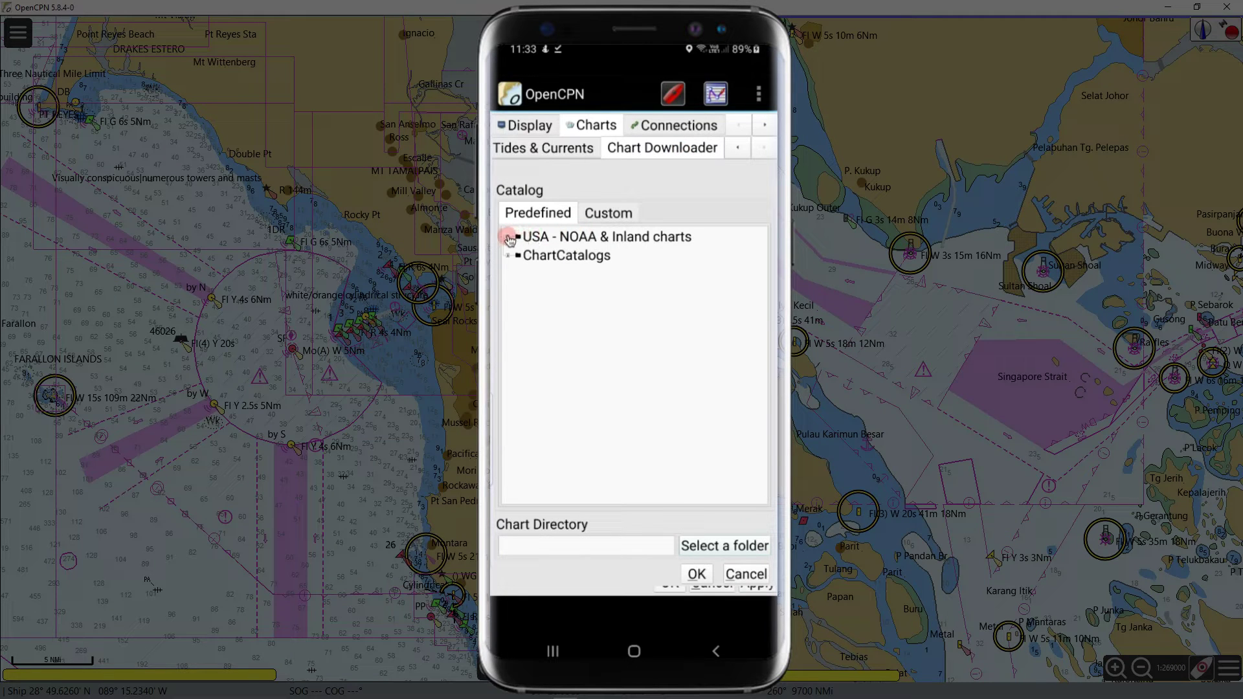
- Expand the ENC group of USA - NOAA & Inland charts and browse its catalogs by Coast Guard district, state and region
left_click(508, 237)
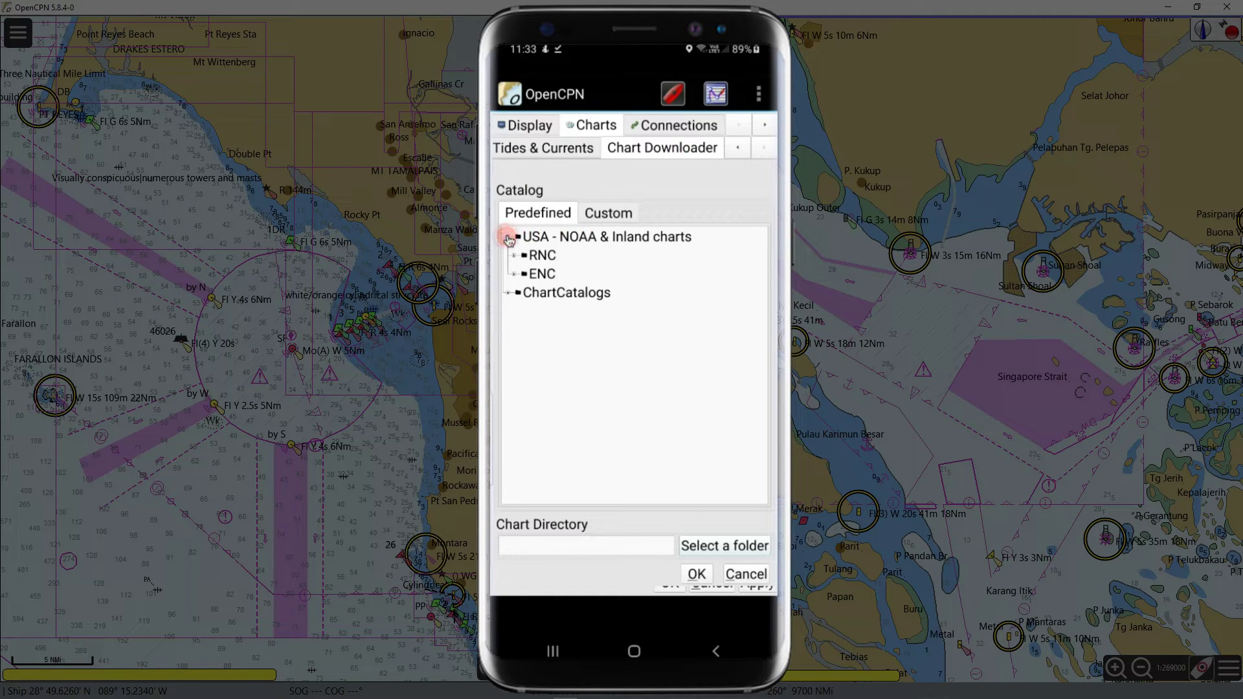
left_click(516, 274)
left_click(520, 292)
left_click(522, 330)
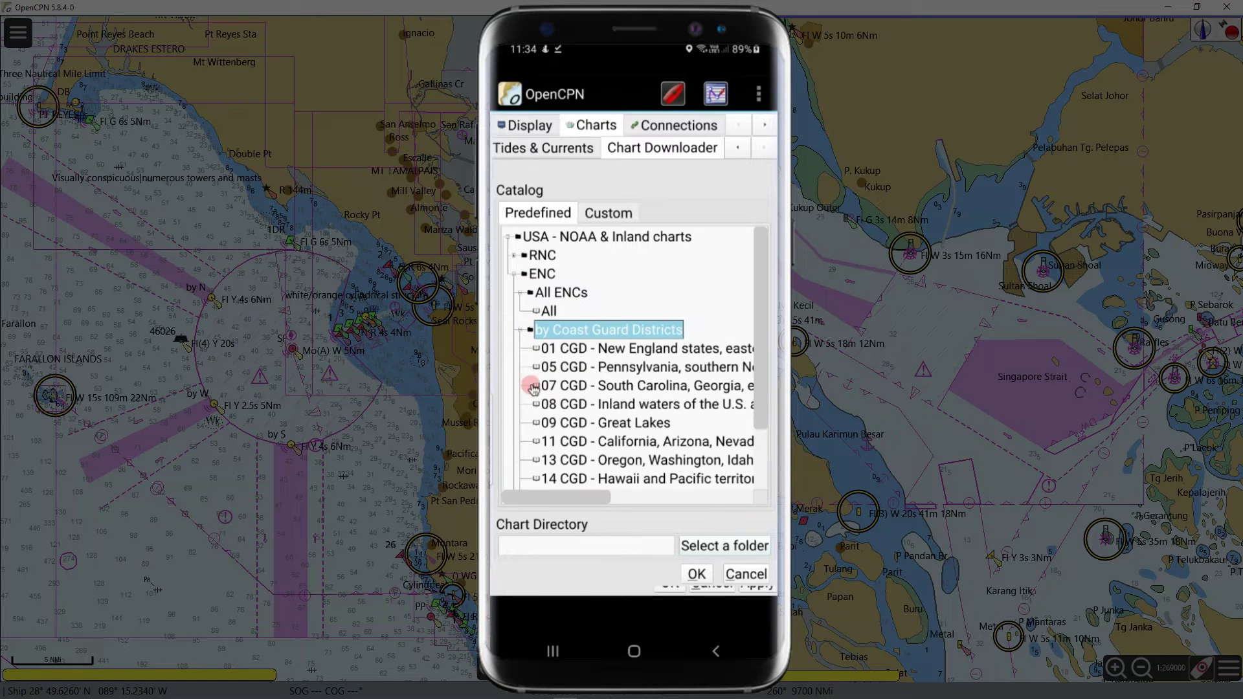
scroll(738, 472, "down", 3)
left_click(522, 436)
scroll(738, 389, "down", 10)
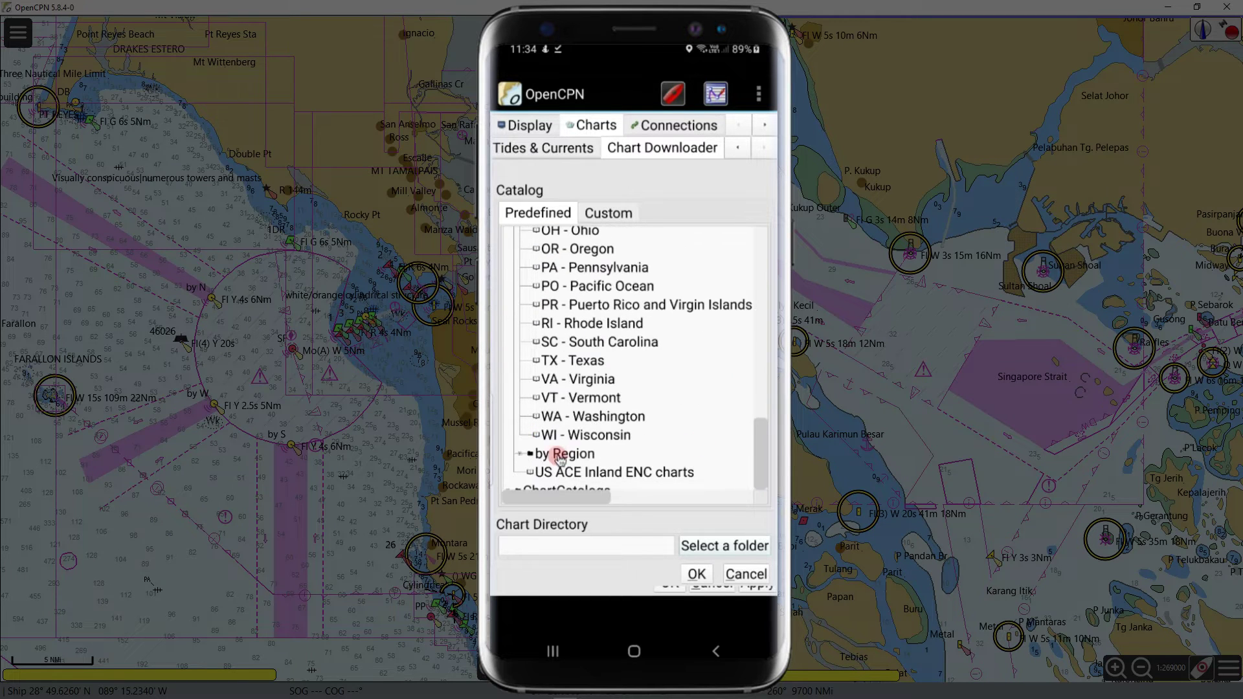
left_click(522, 446)
left_click_drag(761, 404, 774, 218)
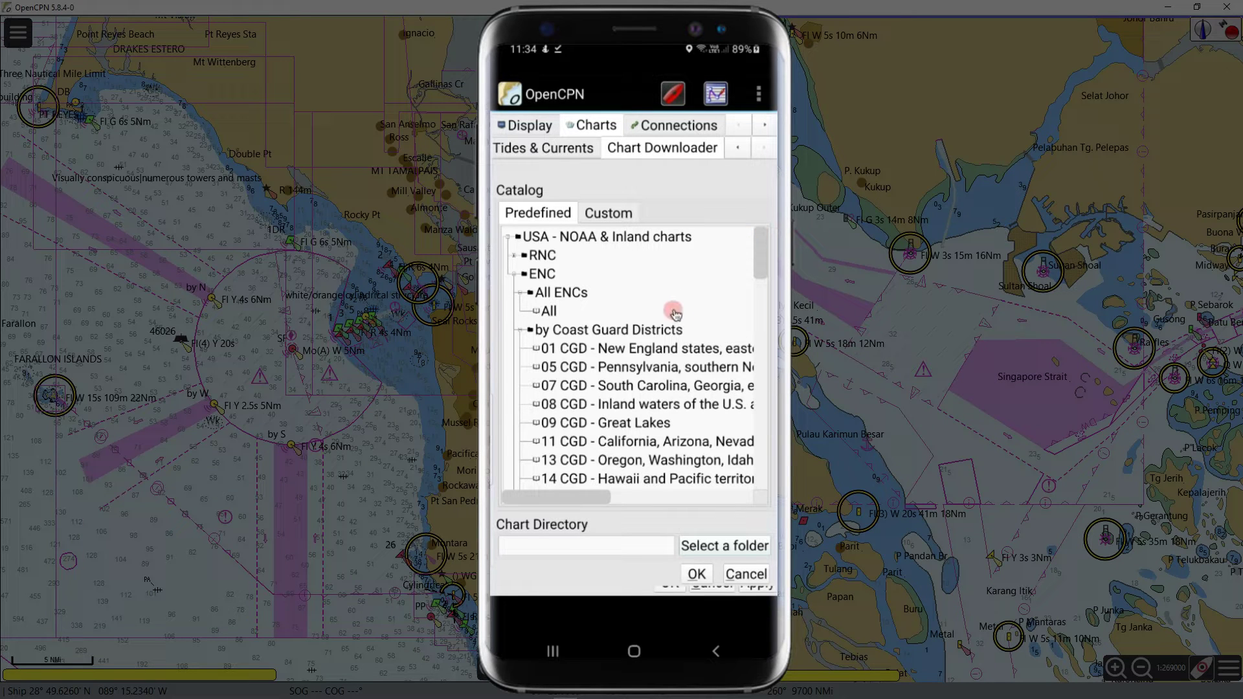
- Add the All ENCs catalog with /storage/emulated/0/Download as its chart directory
left_click(549, 311)
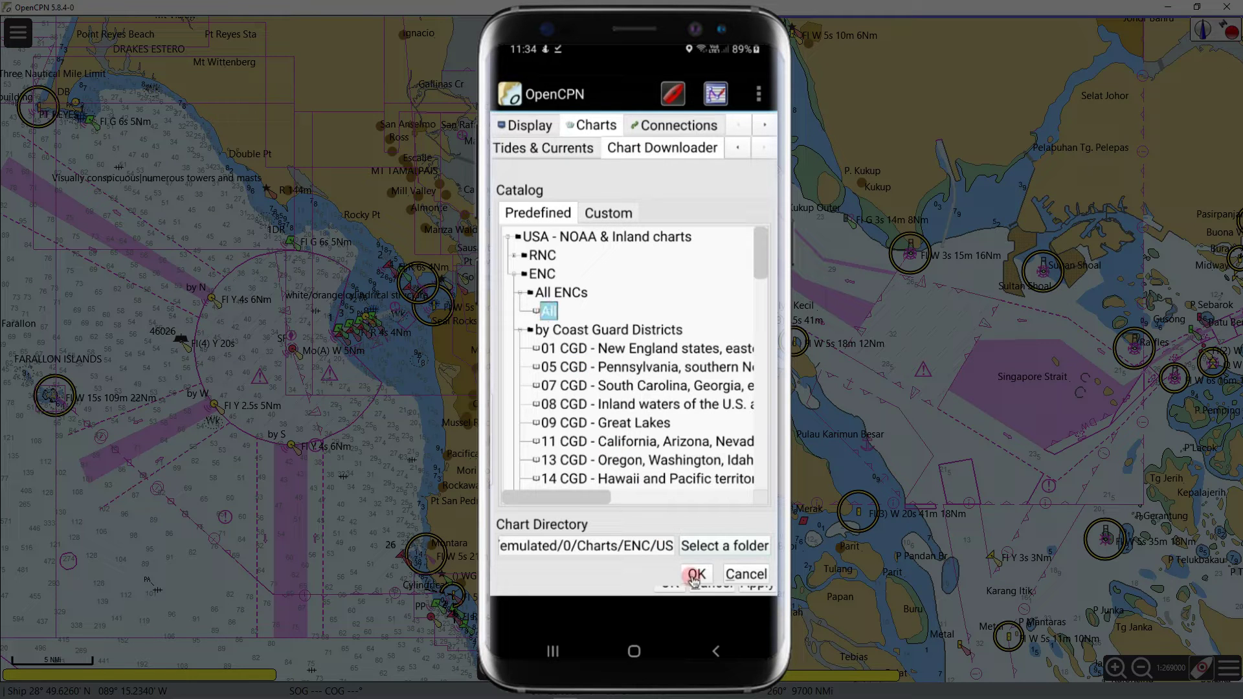
left_click(727, 547)
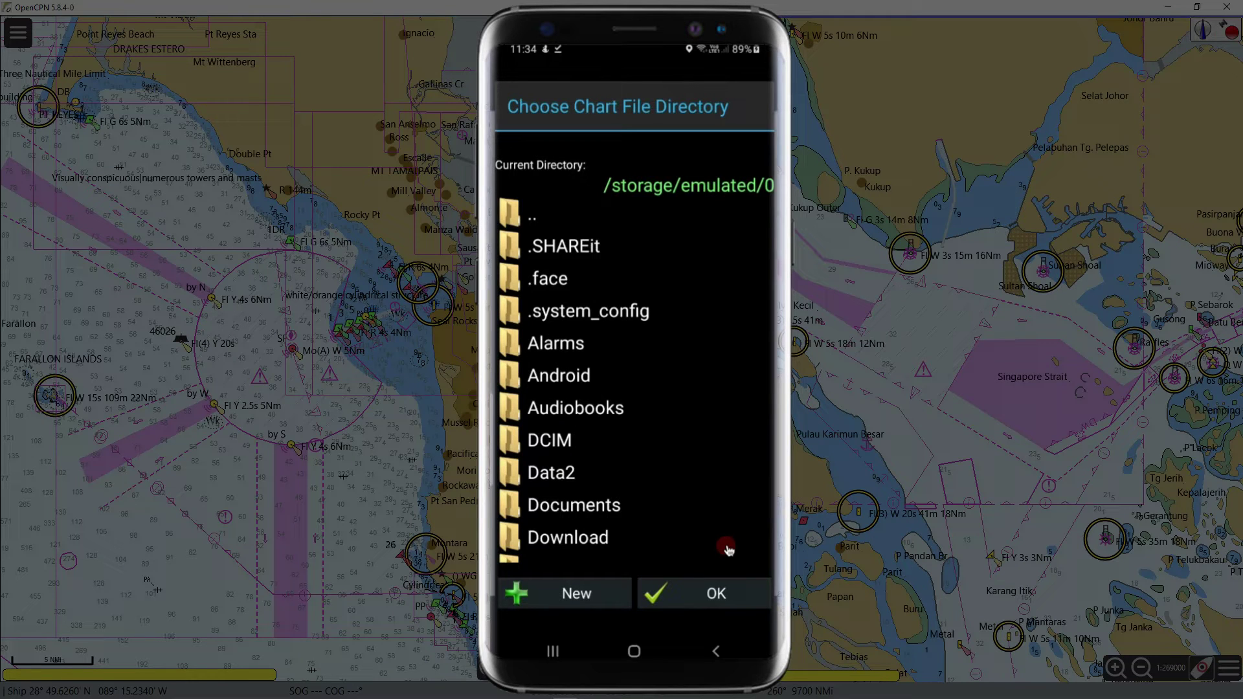
left_click(560, 540)
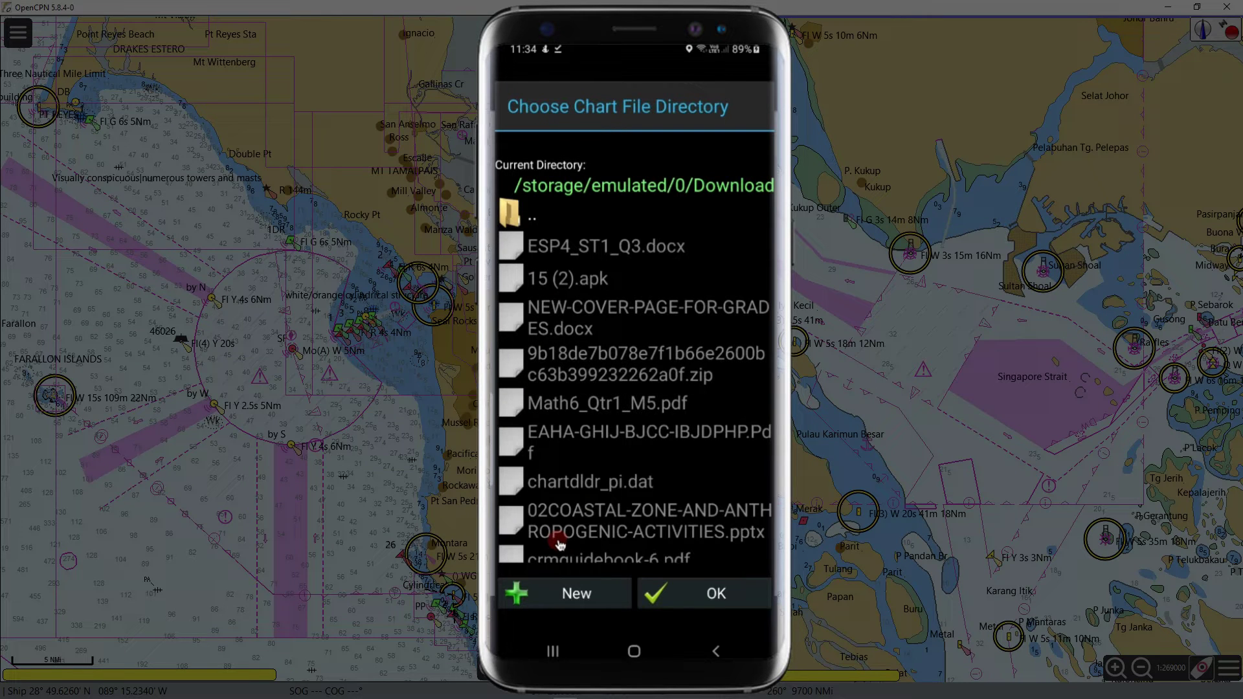
left_click(724, 600)
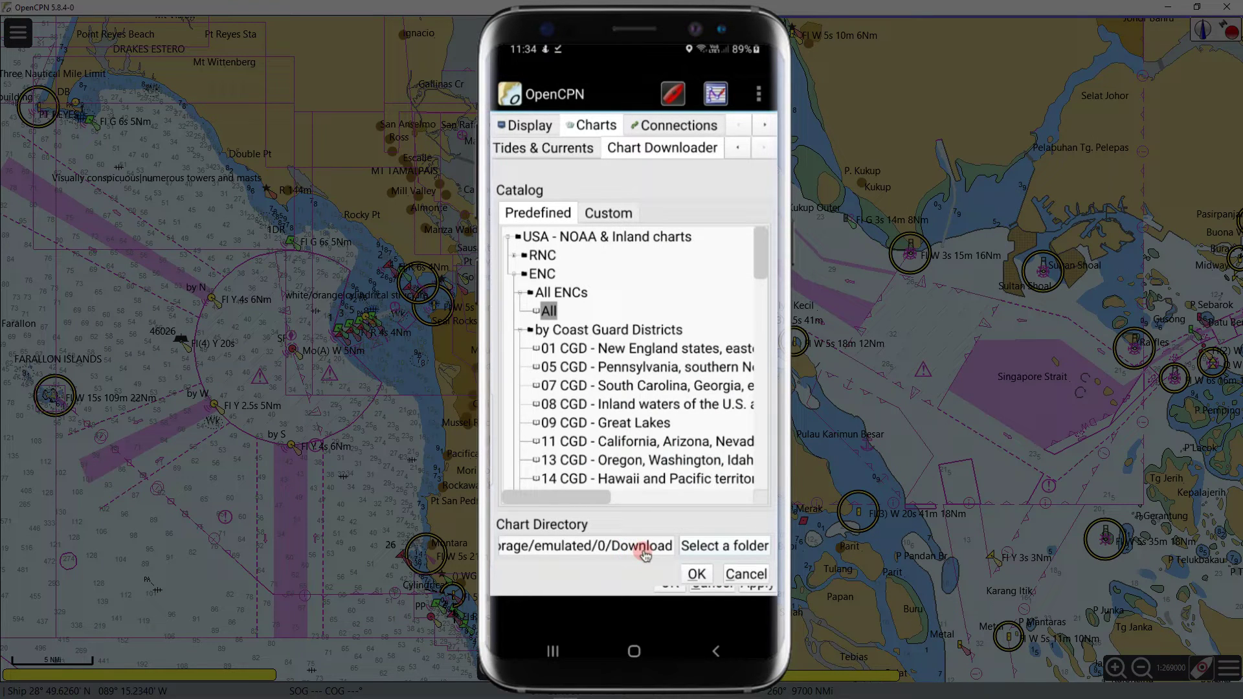
left_click(696, 574)
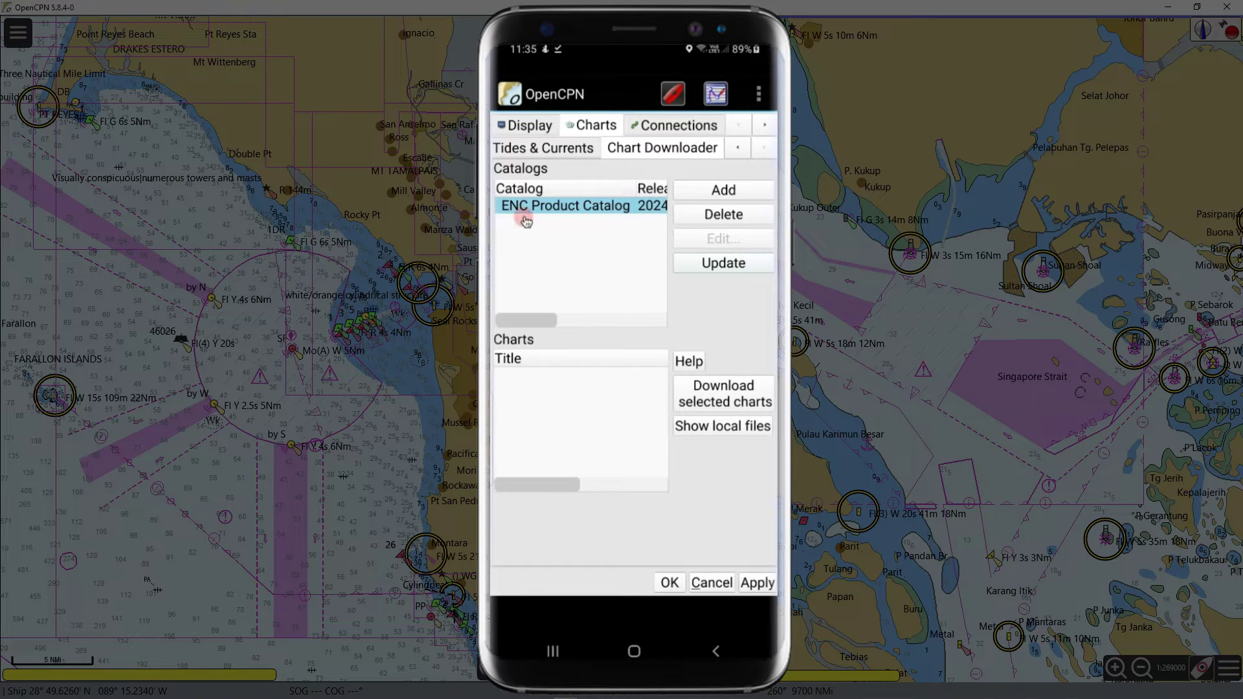
- Select the ENC Product Catalog and mark all of its charts for download
left_click(521, 206)
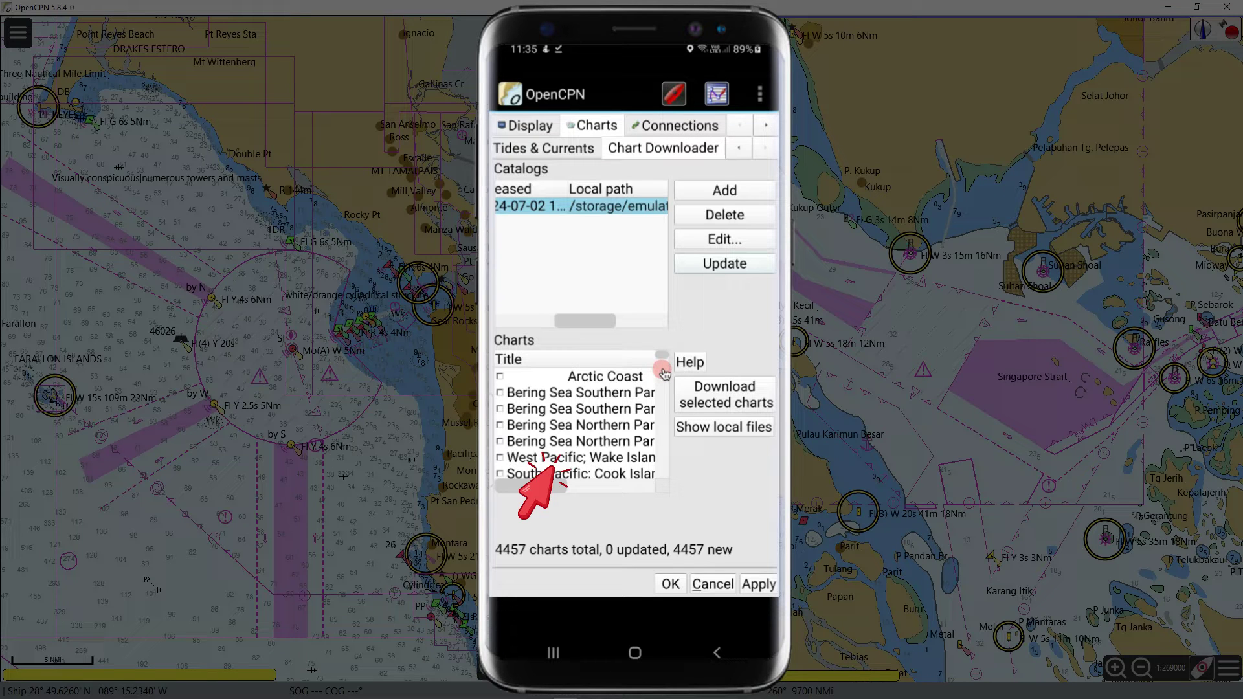
left_click_drag(661, 356, 661, 383)
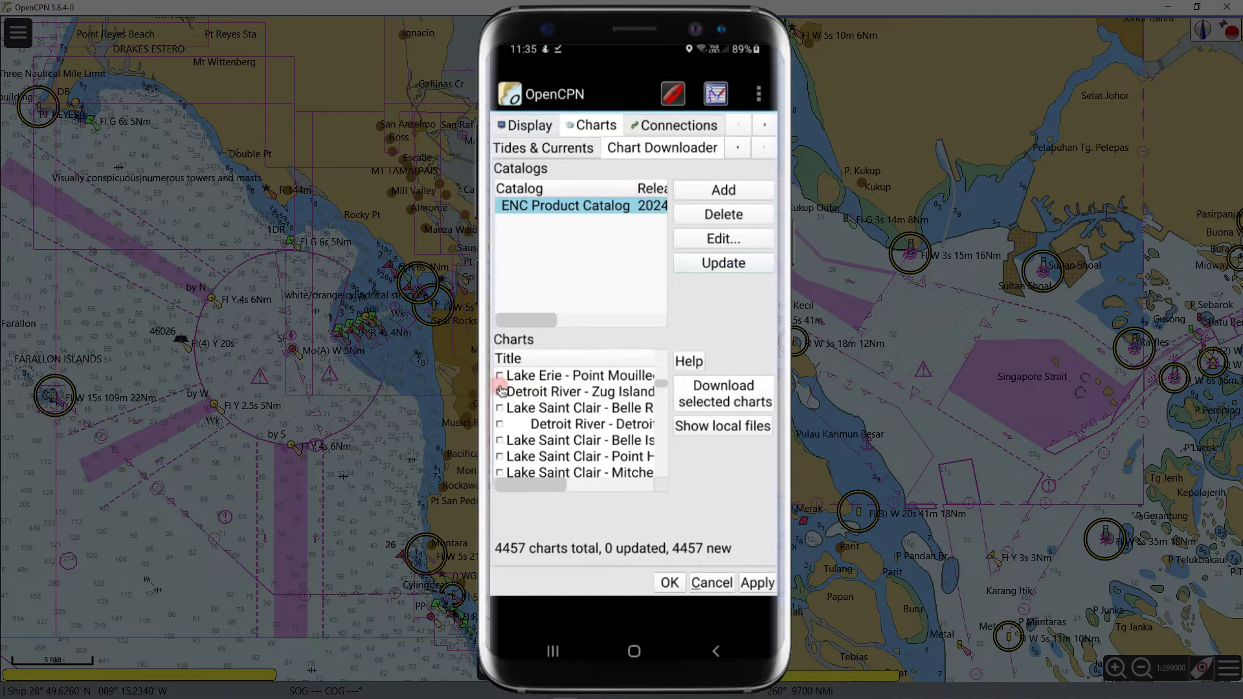
left_click(535, 376)
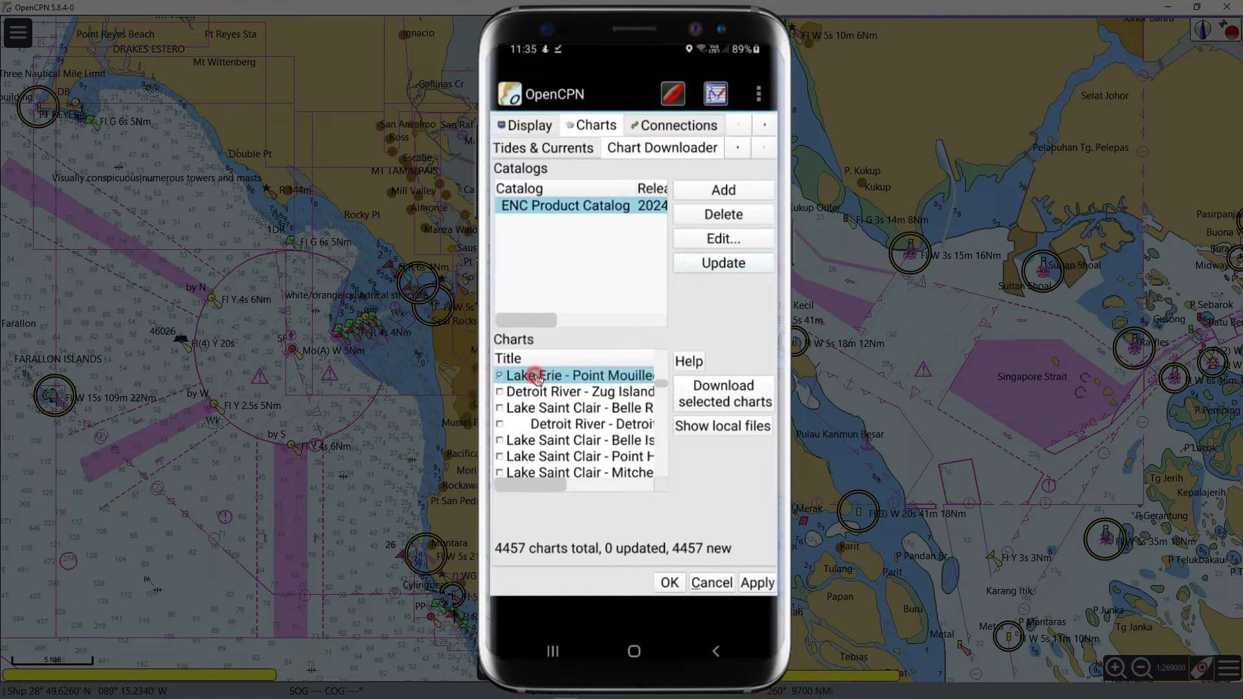
right_click(536, 379)
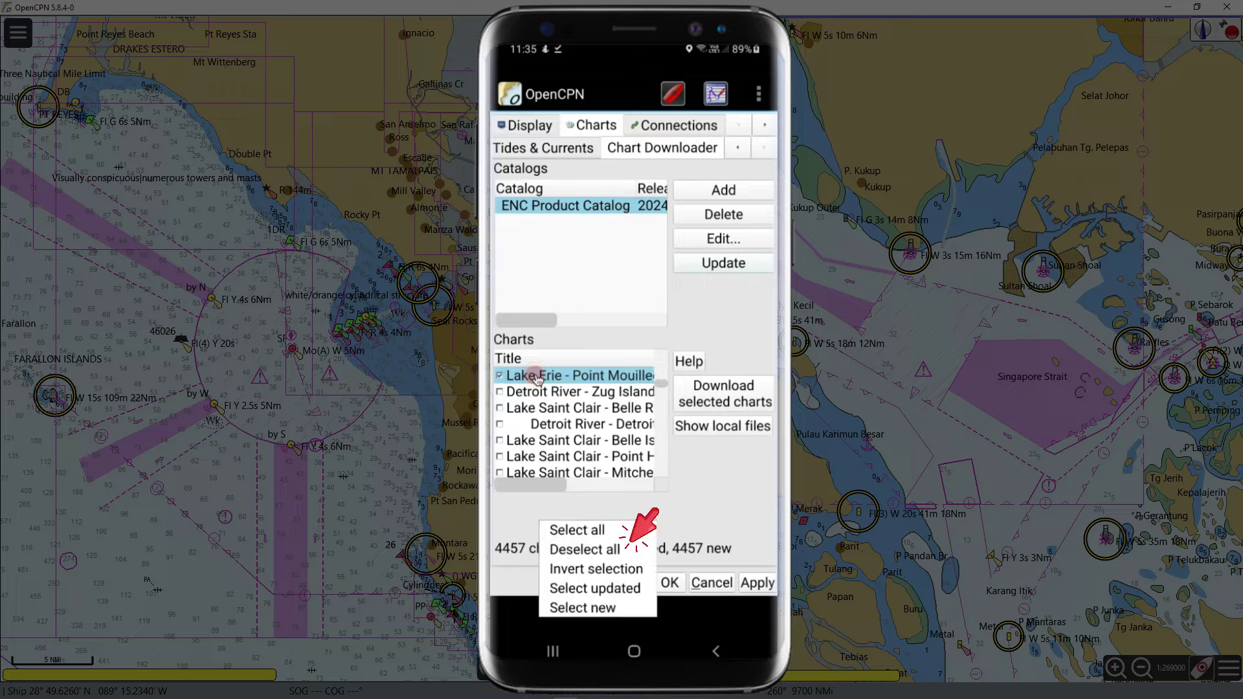
left_click(575, 532)
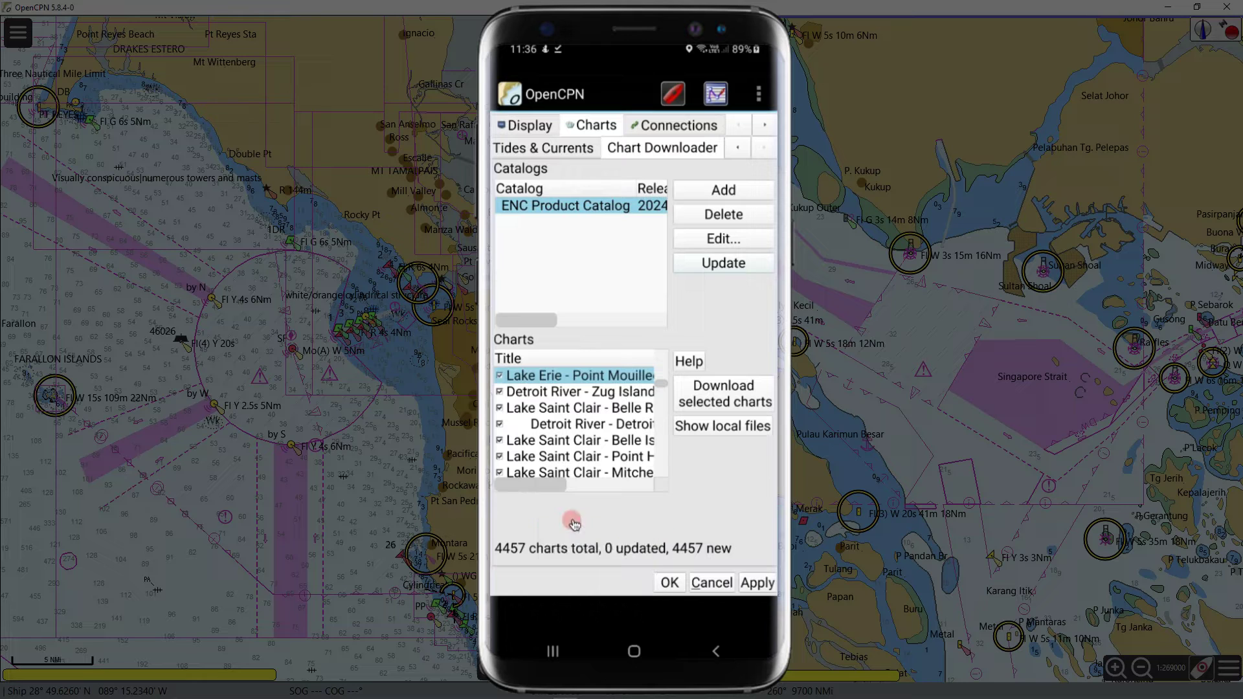
left_click_drag(662, 382, 668, 358)
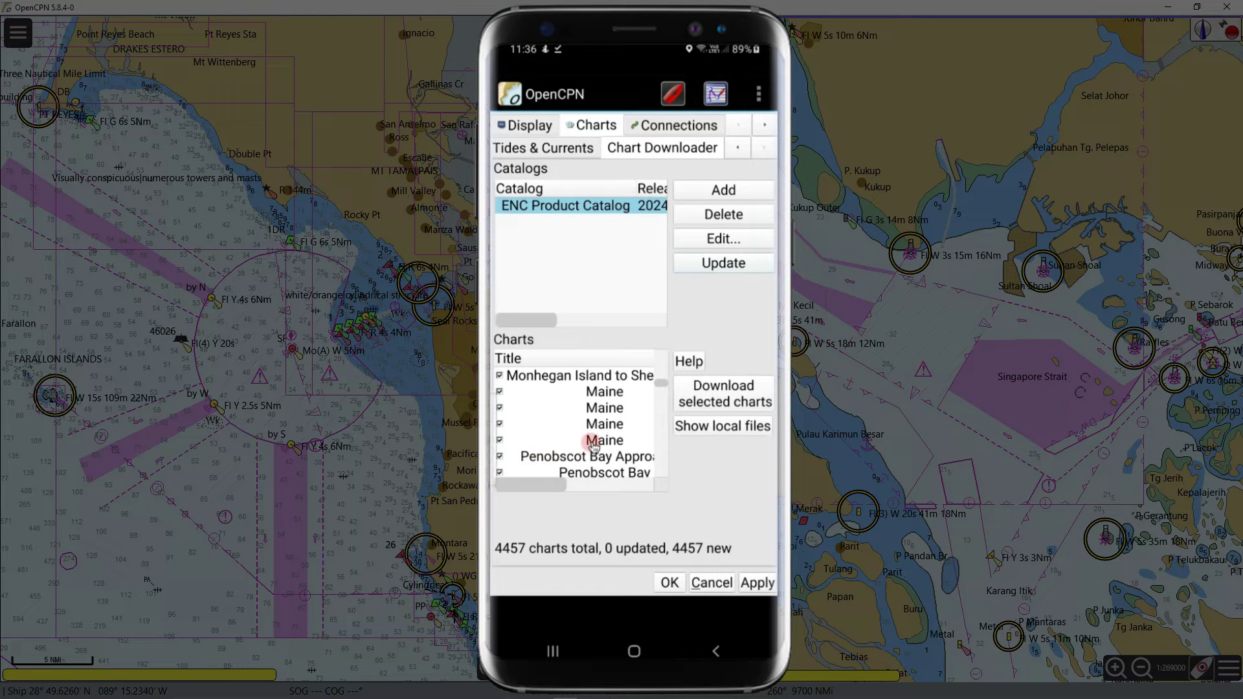
left_click_drag(661, 383, 666, 355)
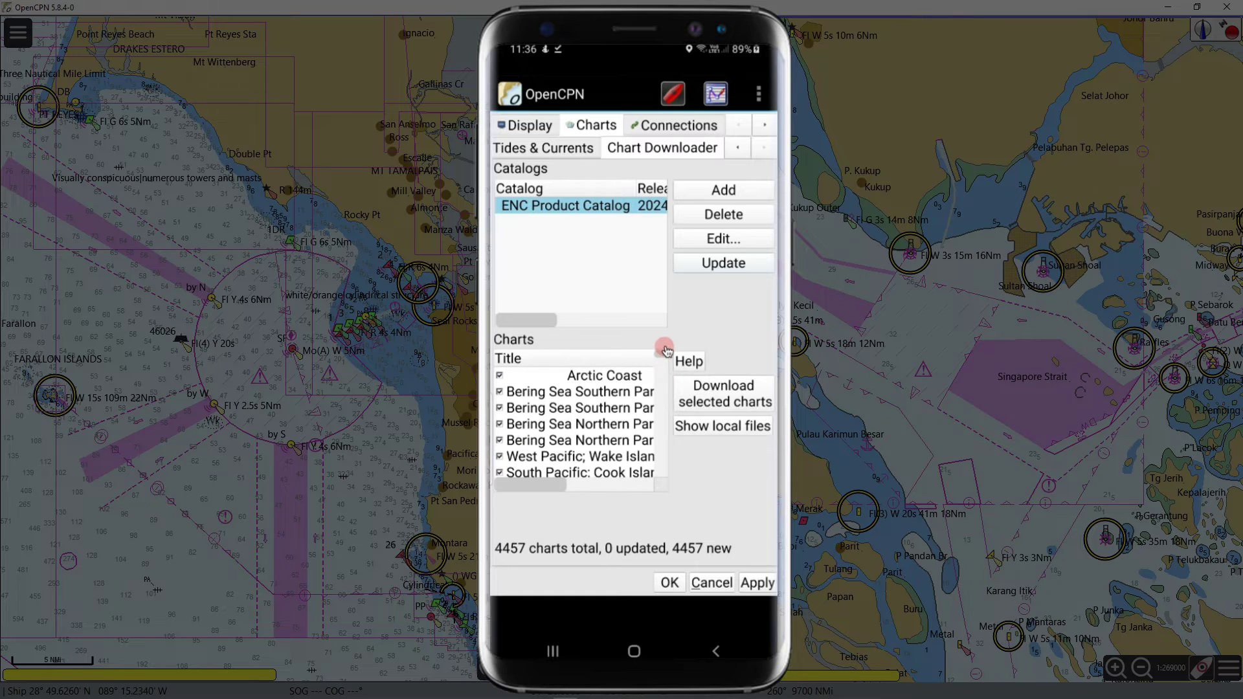
left_click(504, 561)
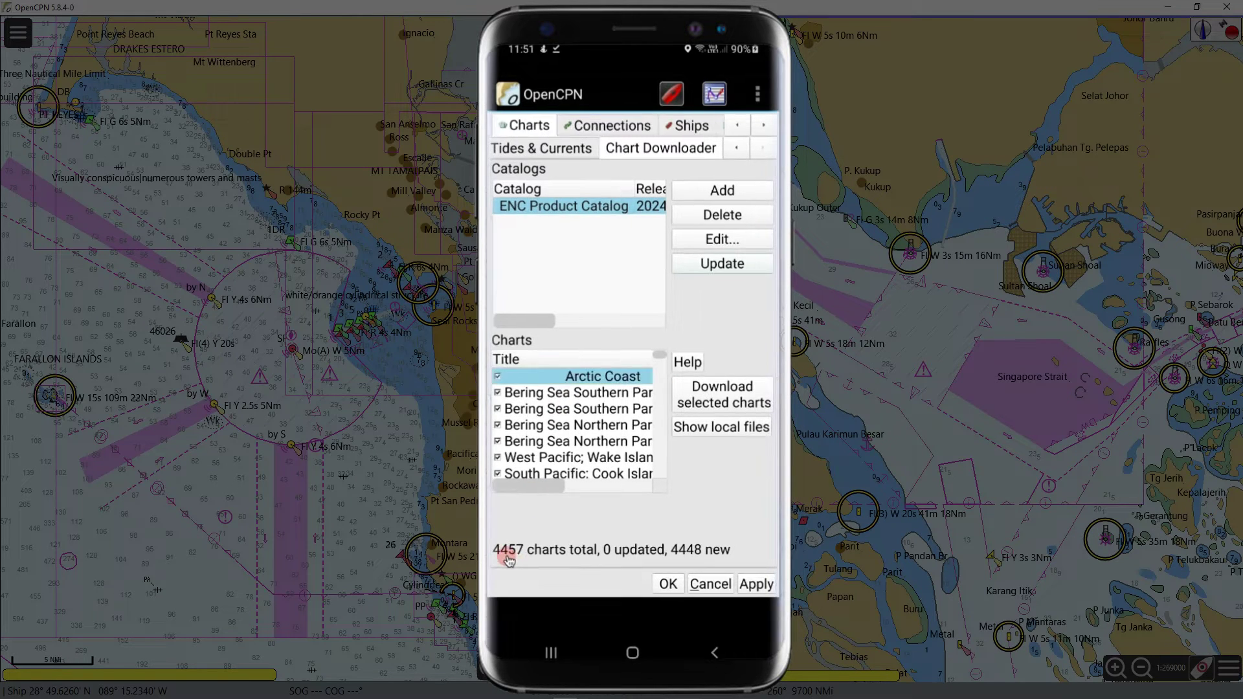
- Start downloading the selected charts, abort the download and close the settings
left_click(710, 400)
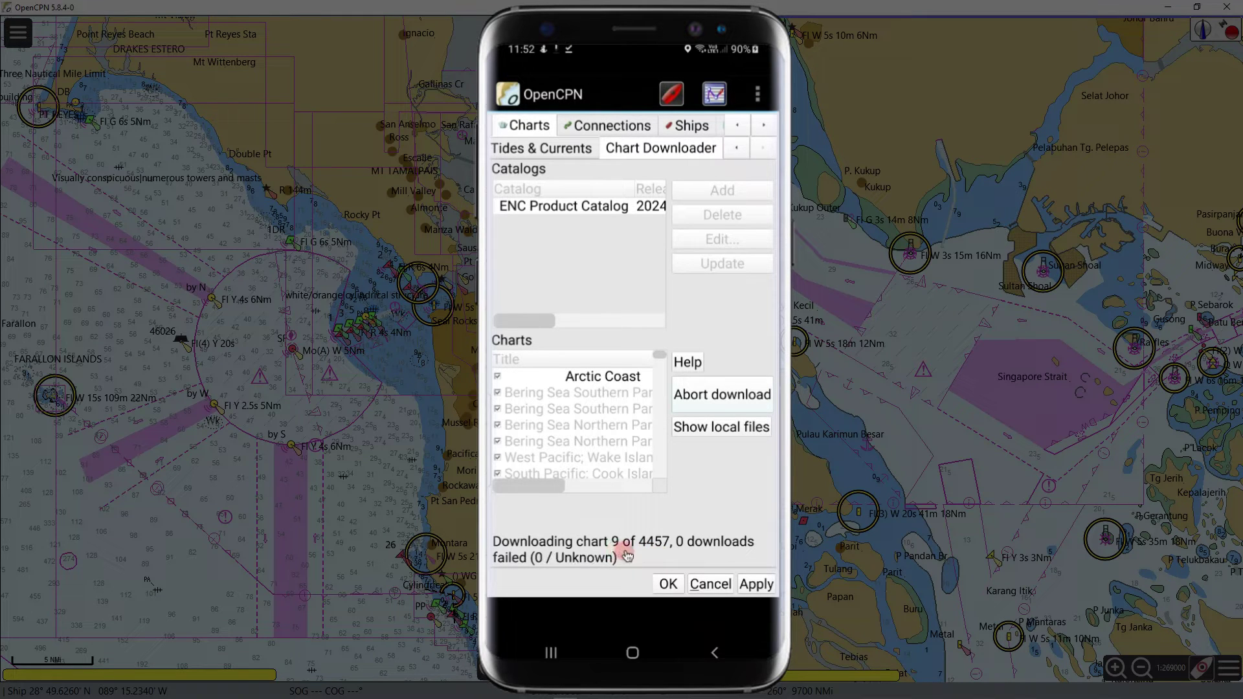
left_click(716, 396)
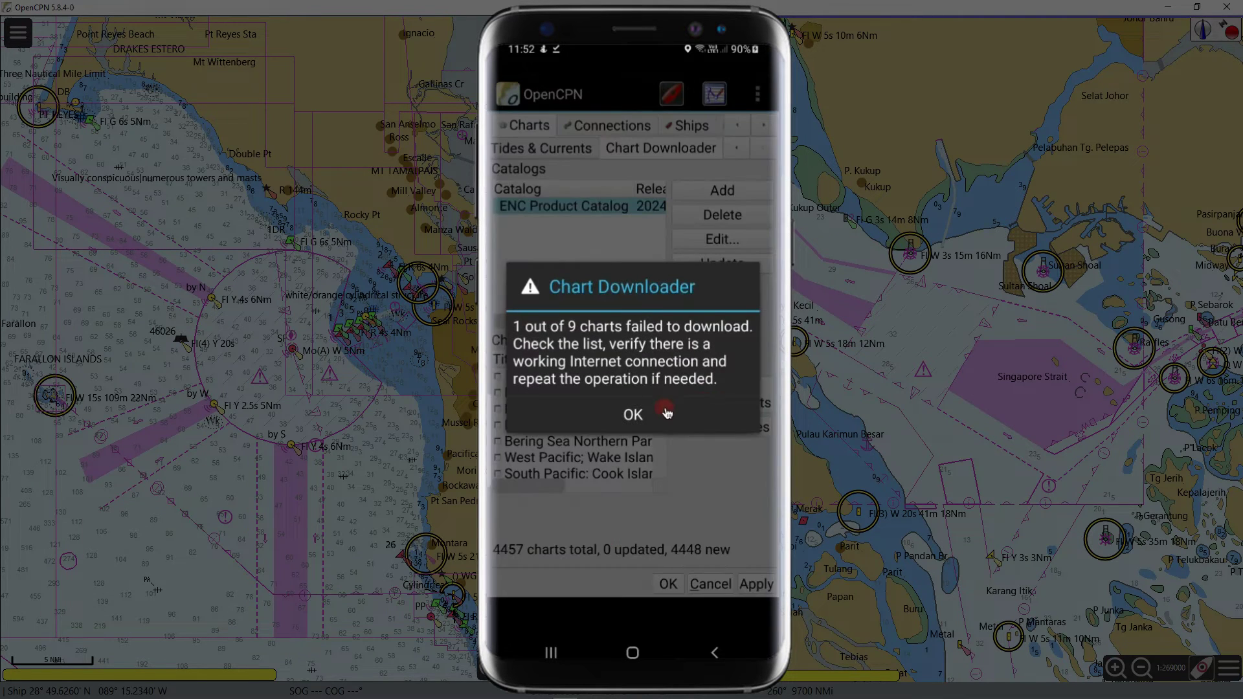
left_click(632, 414)
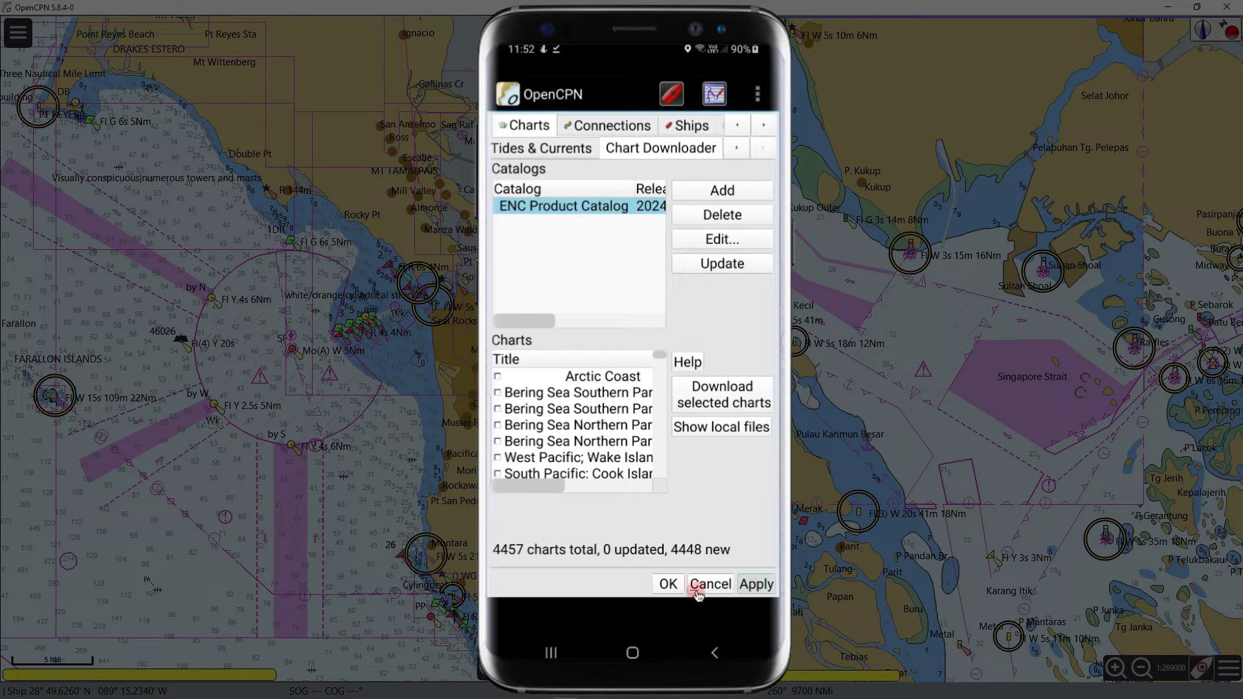
left_click(668, 586)
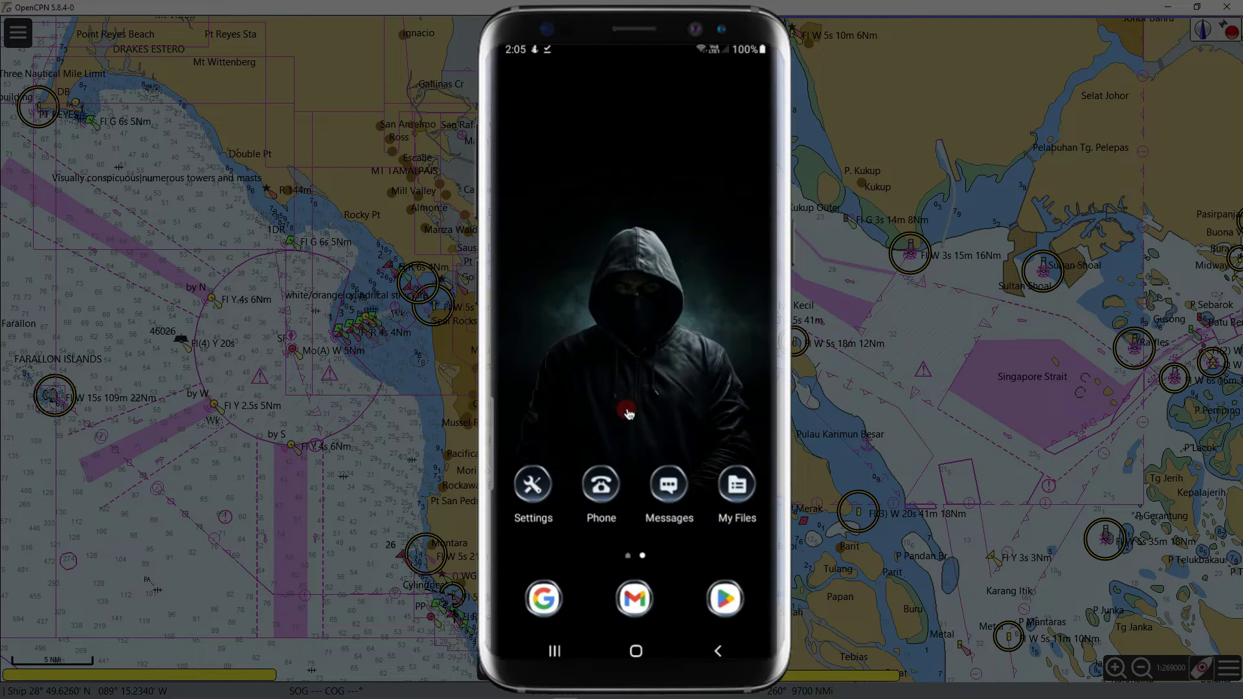
- Switch to My Files and open ENCs_compiled.zip from the Downloads folder for extraction
left_click(735, 489)
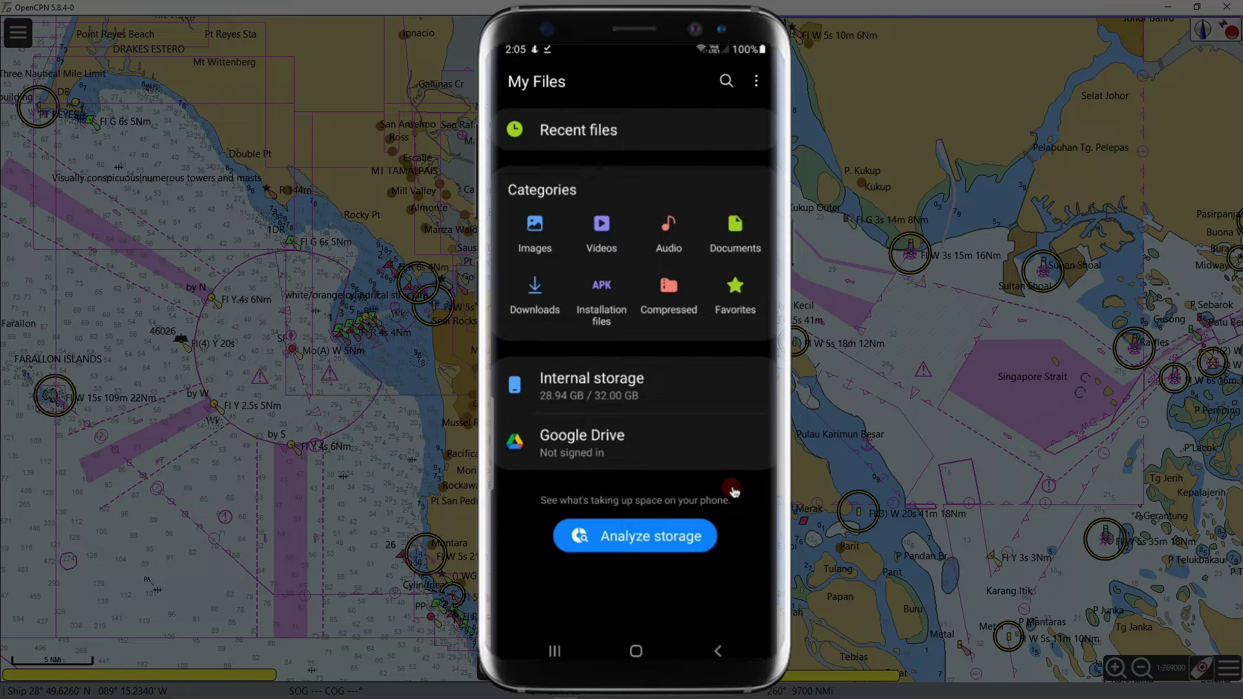
left_click(543, 301)
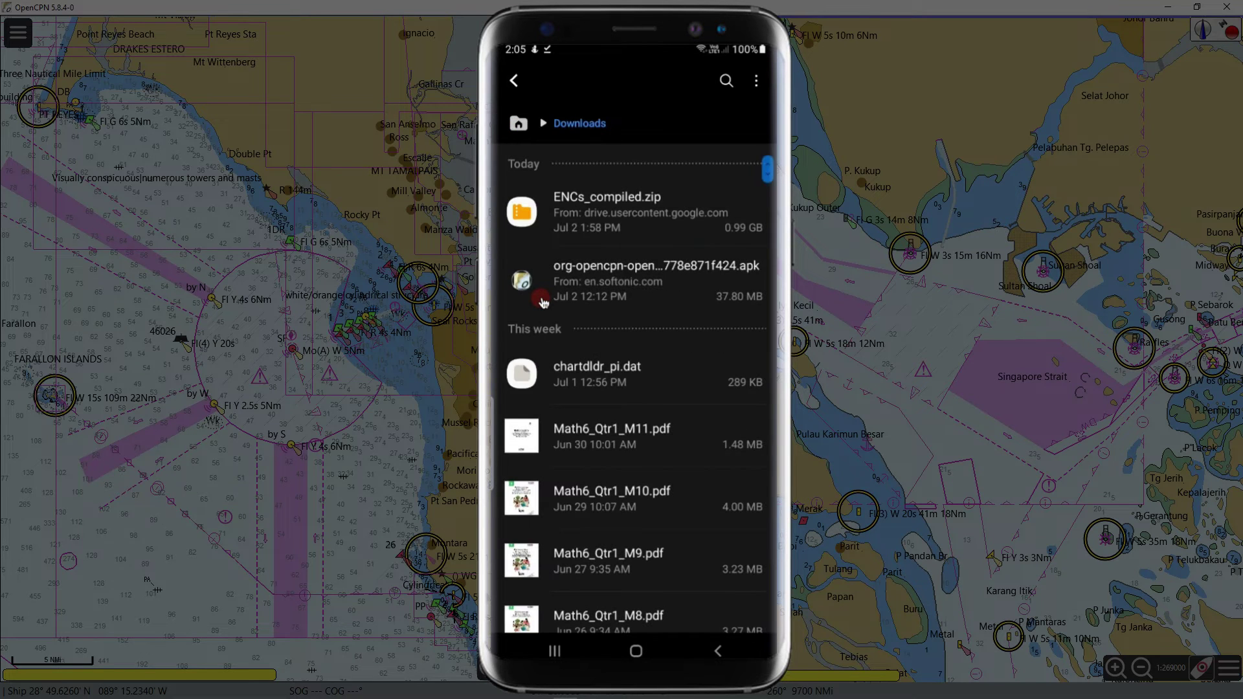
left_click(581, 226)
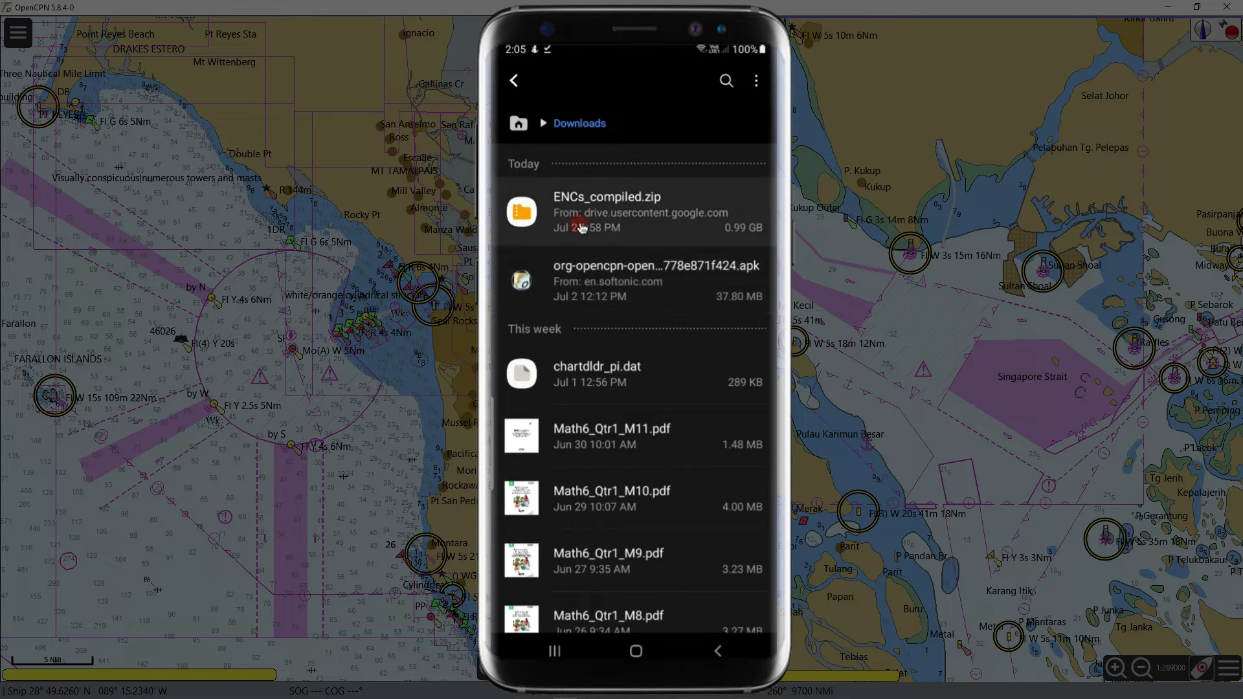
mouse_move(581, 227)
left_mouse_down()
mouse_move(656, 228)
mouse_move(642, 228)
left_mouse_up()
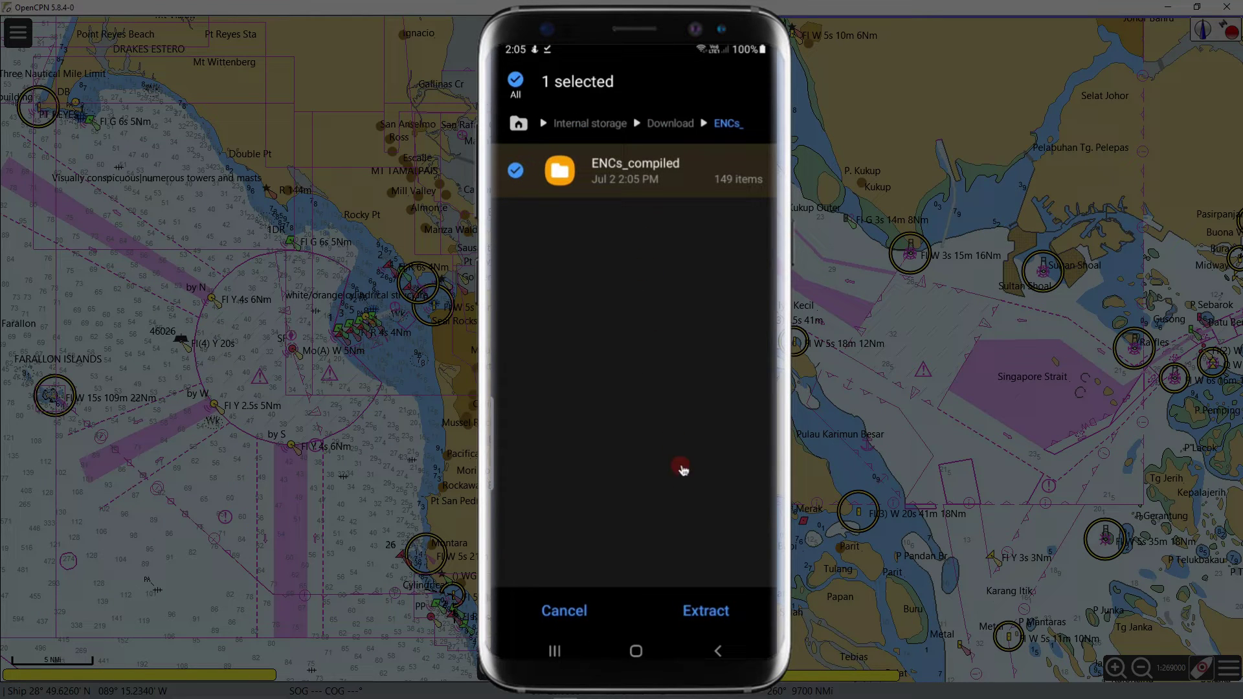
- Extract the ENCs_compiled folder under the name ENCs_compiled-extracted and return to Downloads
left_click(705, 609)
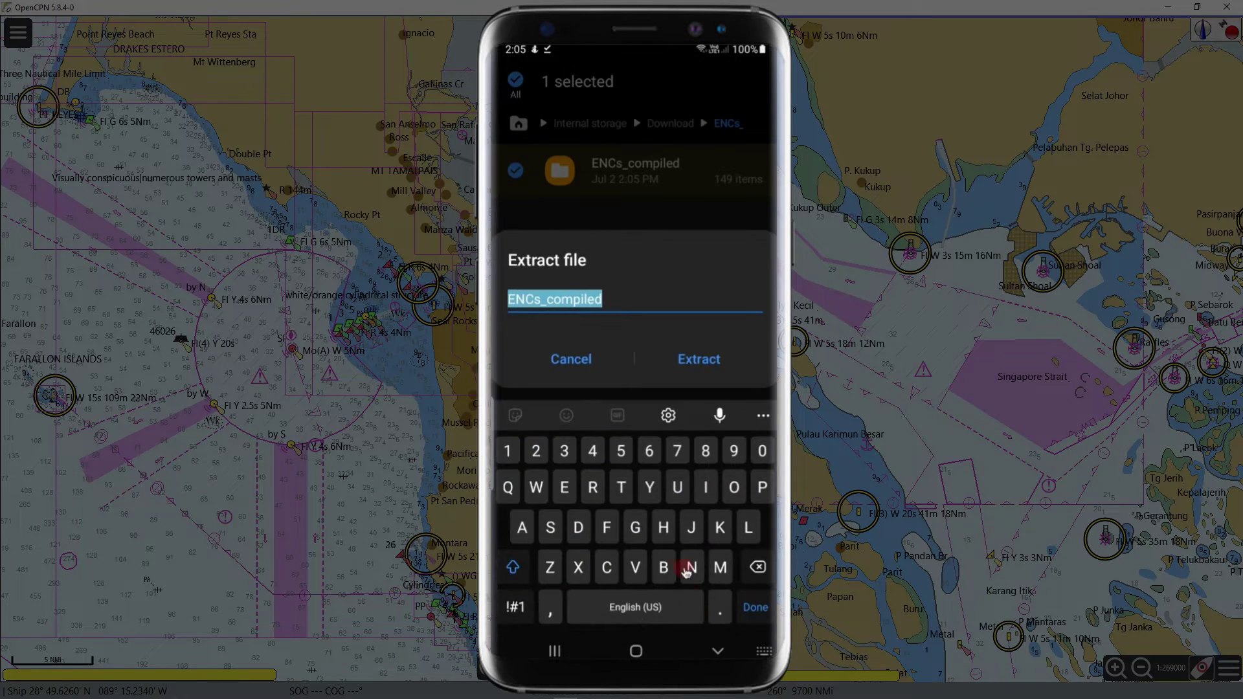
left_click(602, 315)
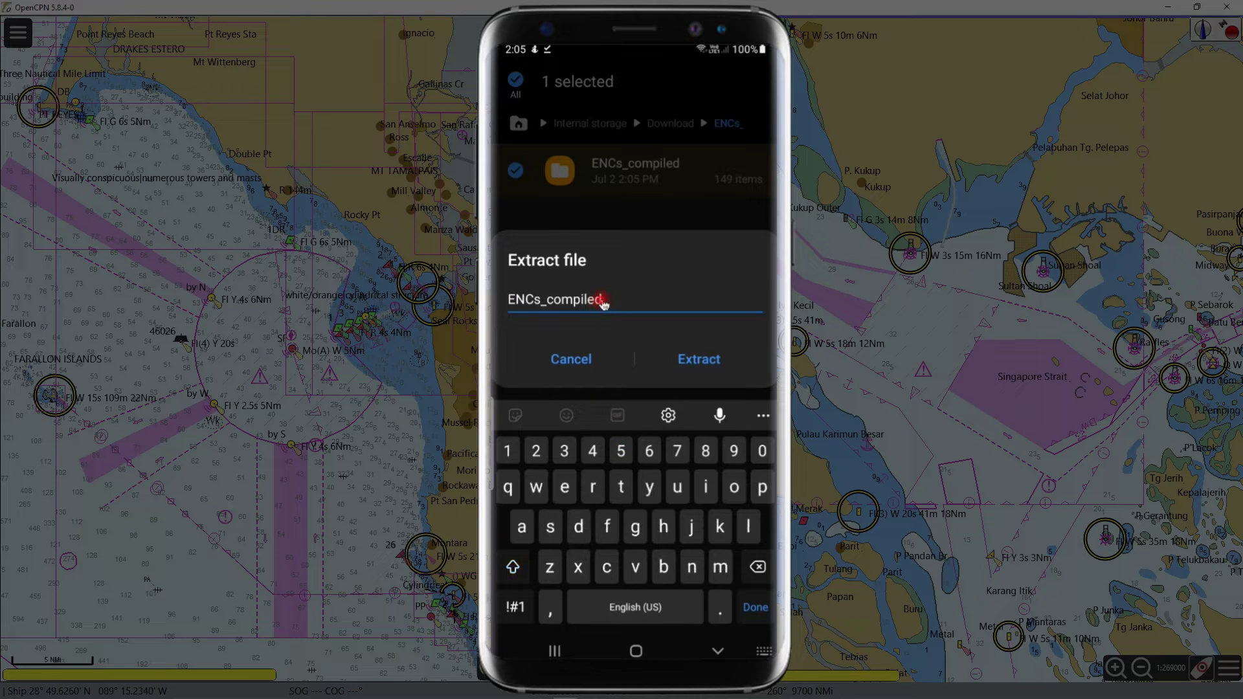
type("-extracted")
left_click(688, 363)
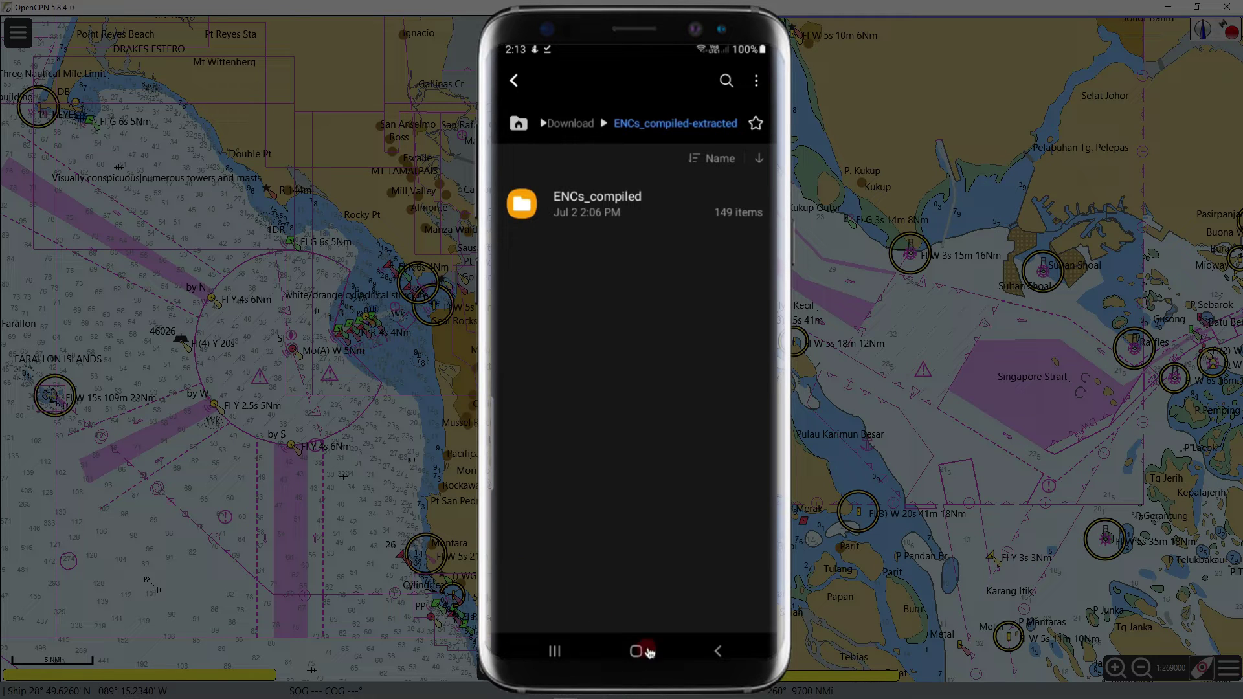
left_click(717, 653)
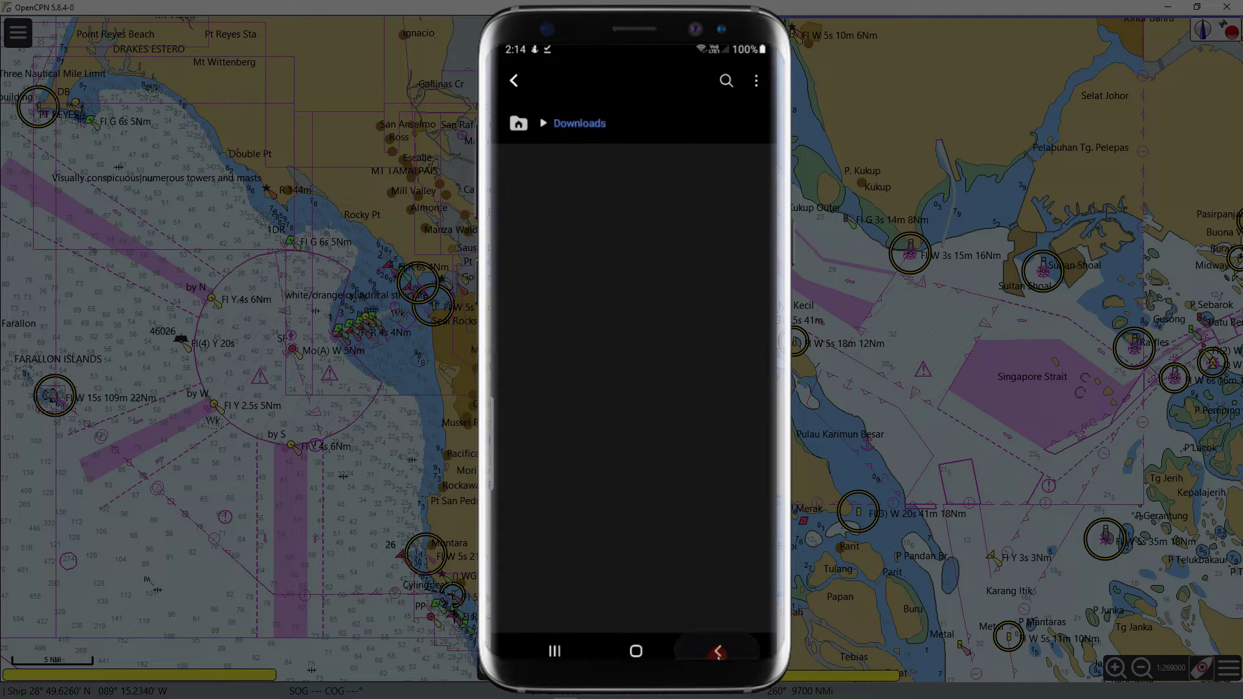
left_click(589, 234)
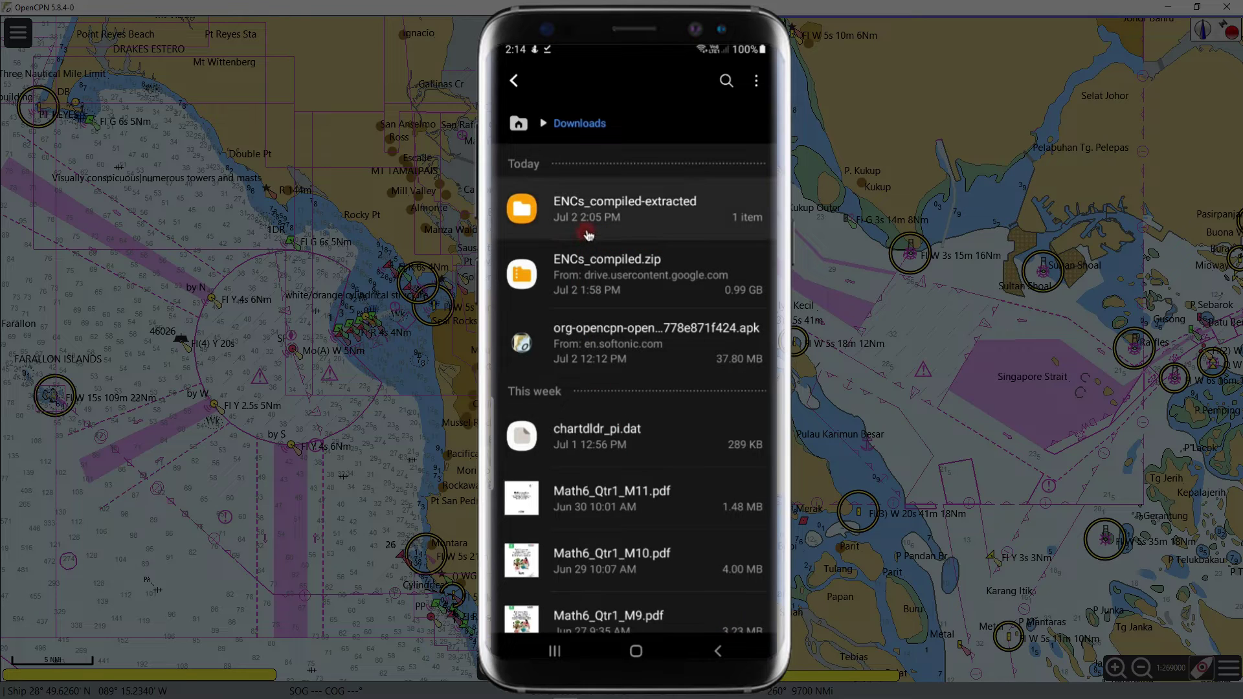
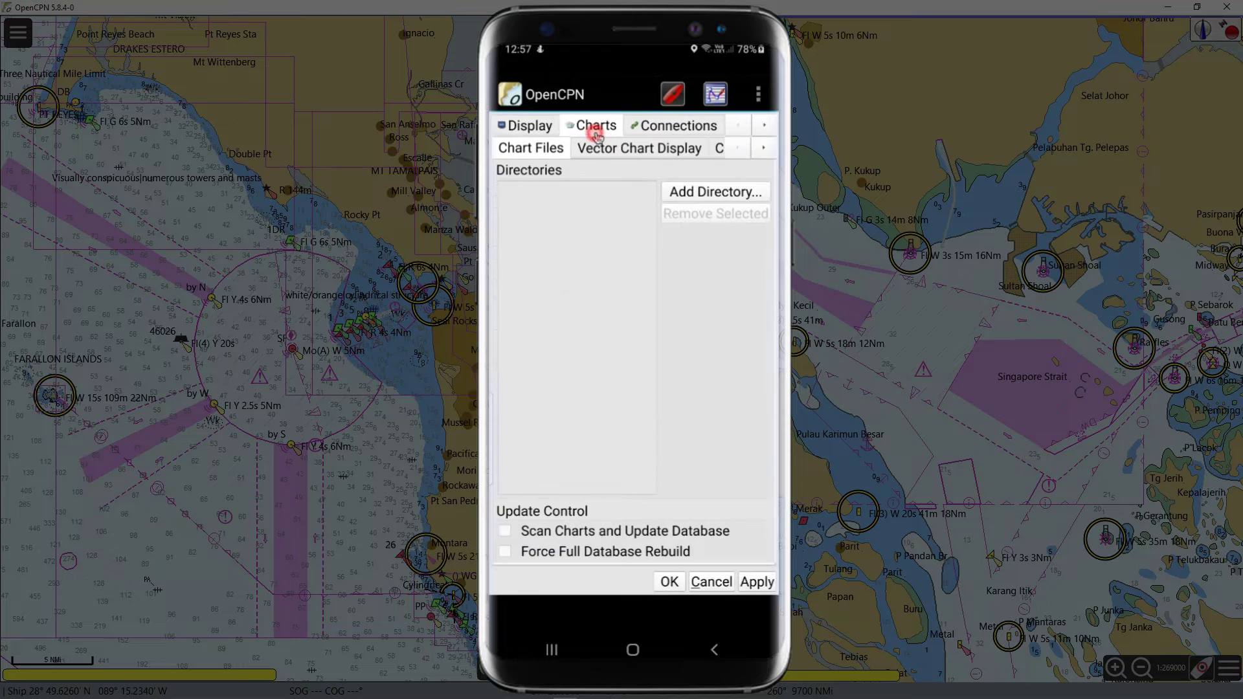
- In OpenCPN, add /storage/emulated/0/Download/ENCs_compiled-extracted as a chart directory, apply it and close the settings
left_click(539, 157)
left_click(696, 195)
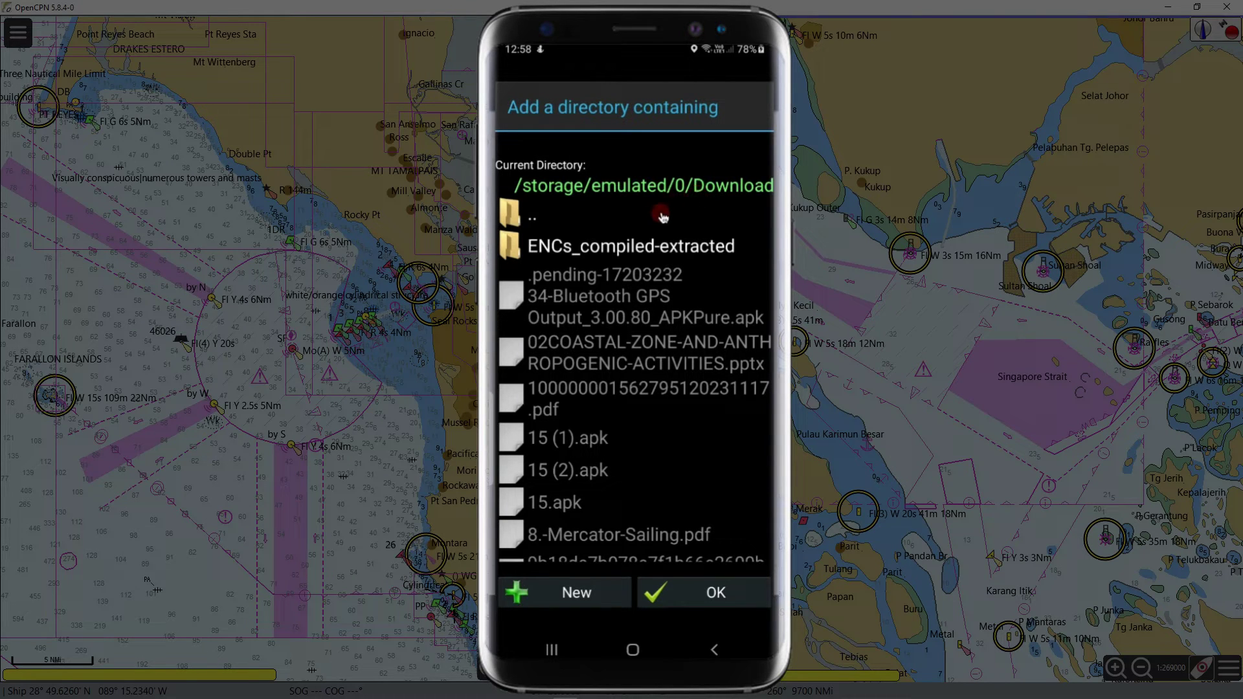
left_click(589, 253)
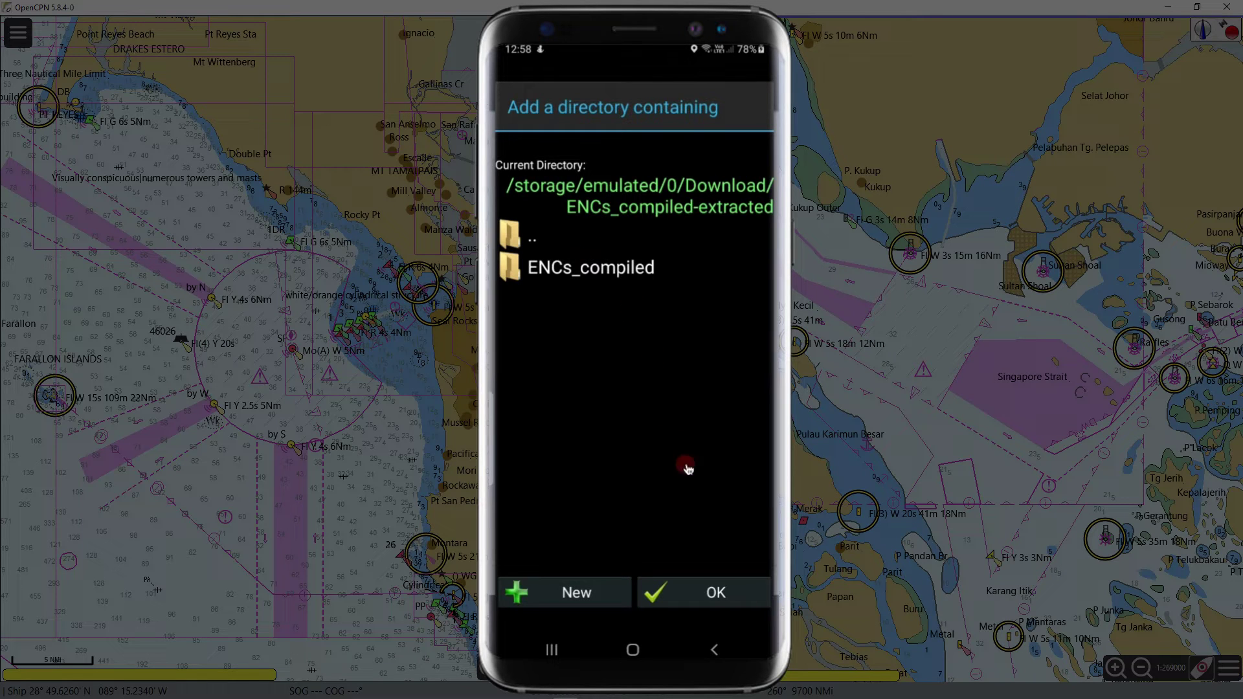
left_click(696, 590)
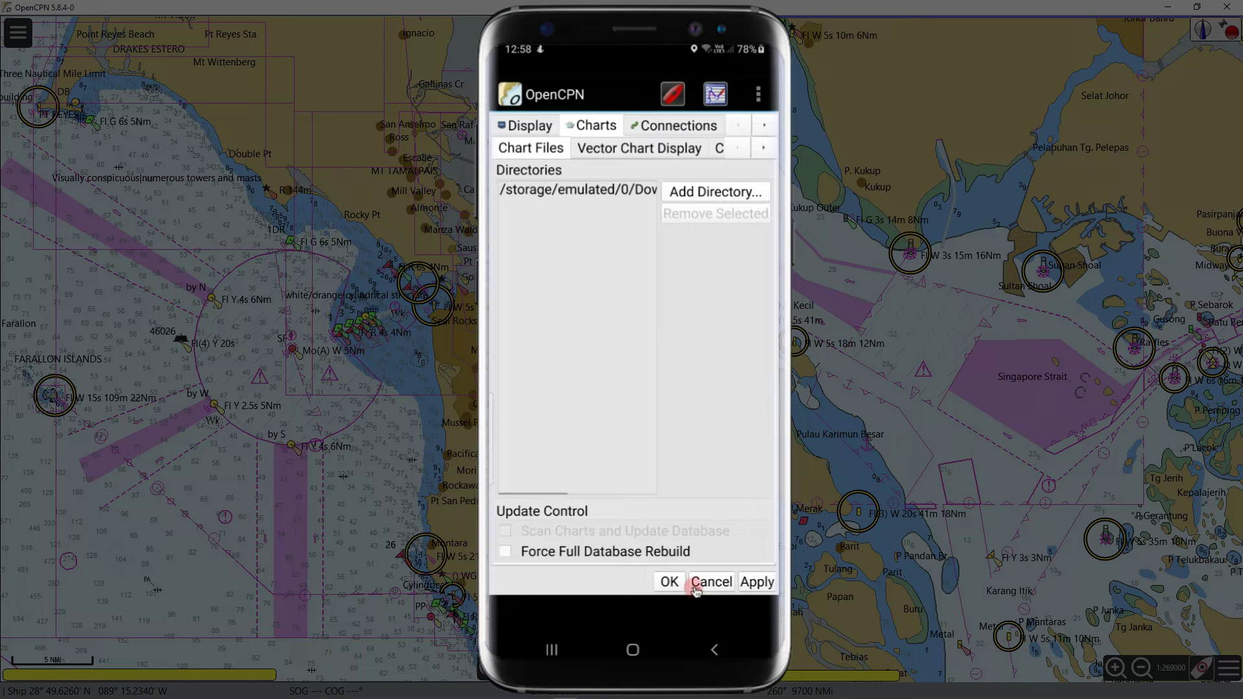
left_click(595, 193)
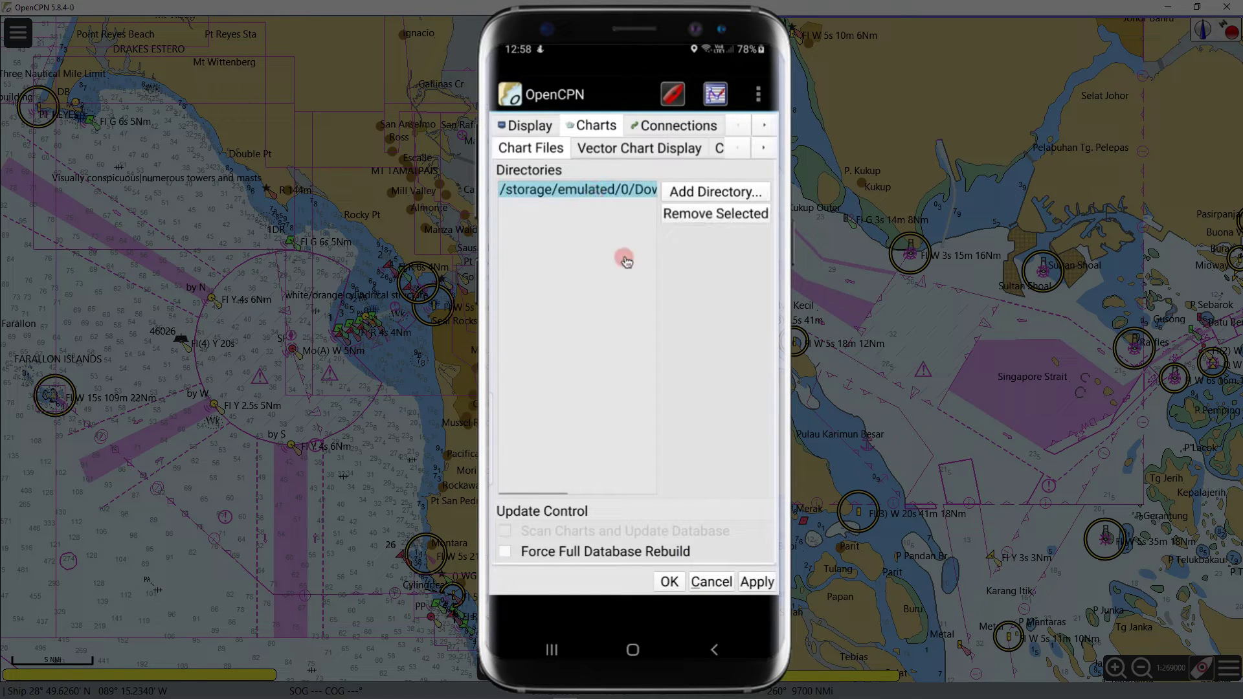
left_click(756, 582)
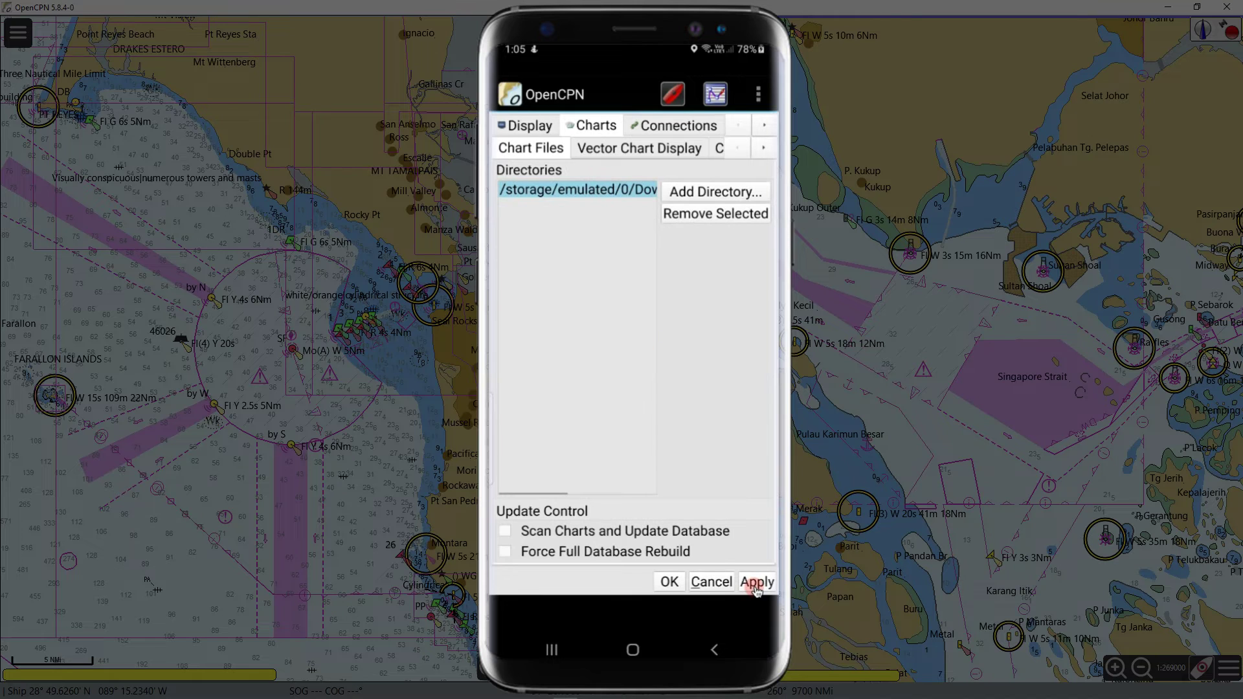
left_click(668, 582)
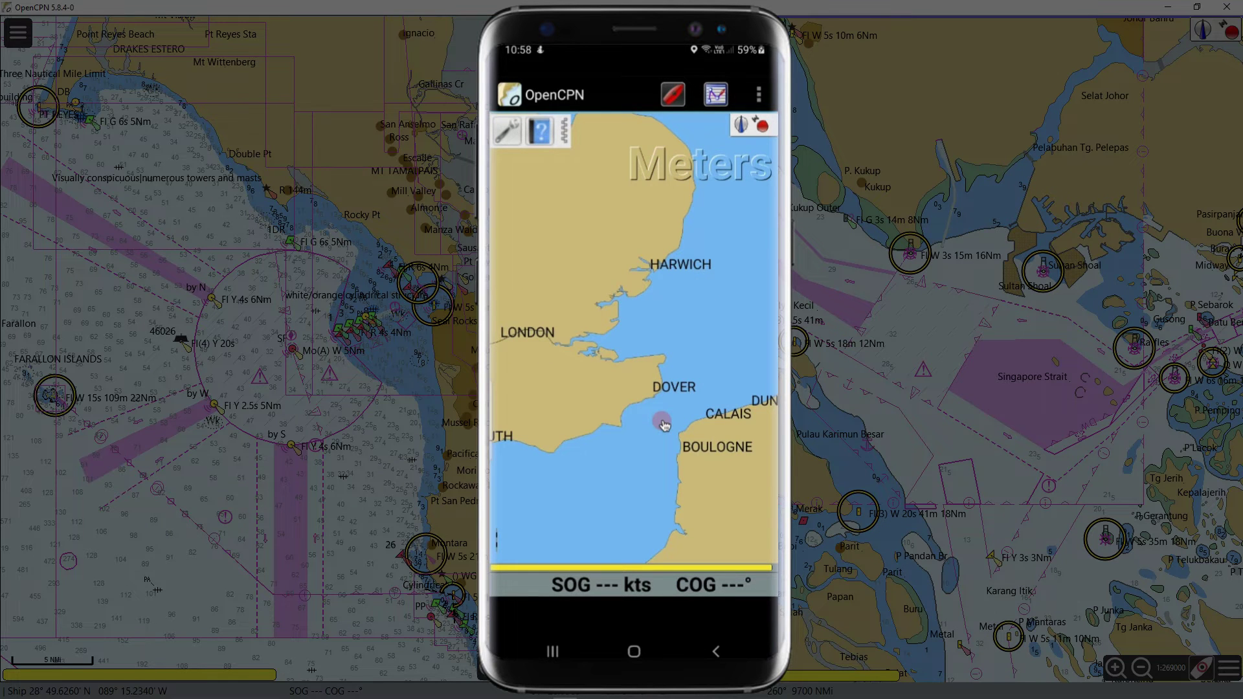
- Examine the loaded vector charts around Dover Strait at several zoom levels
scroll(664, 425, "up", 5)
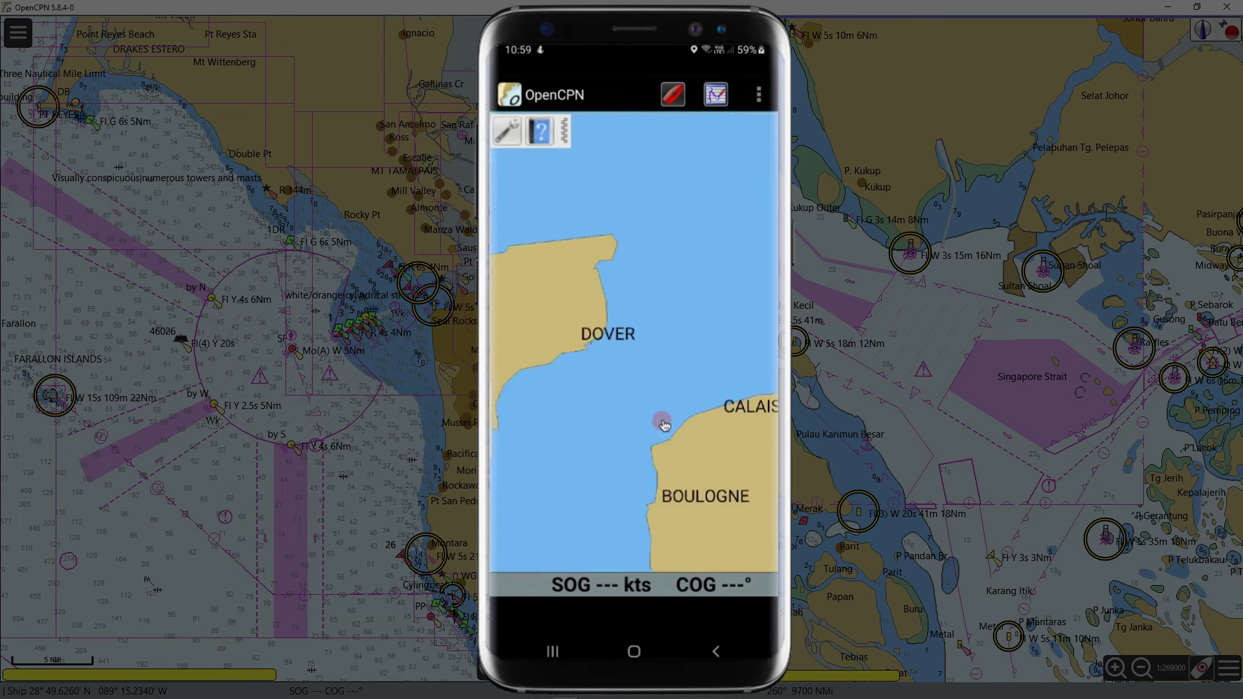
scroll(665, 425, "up", 5)
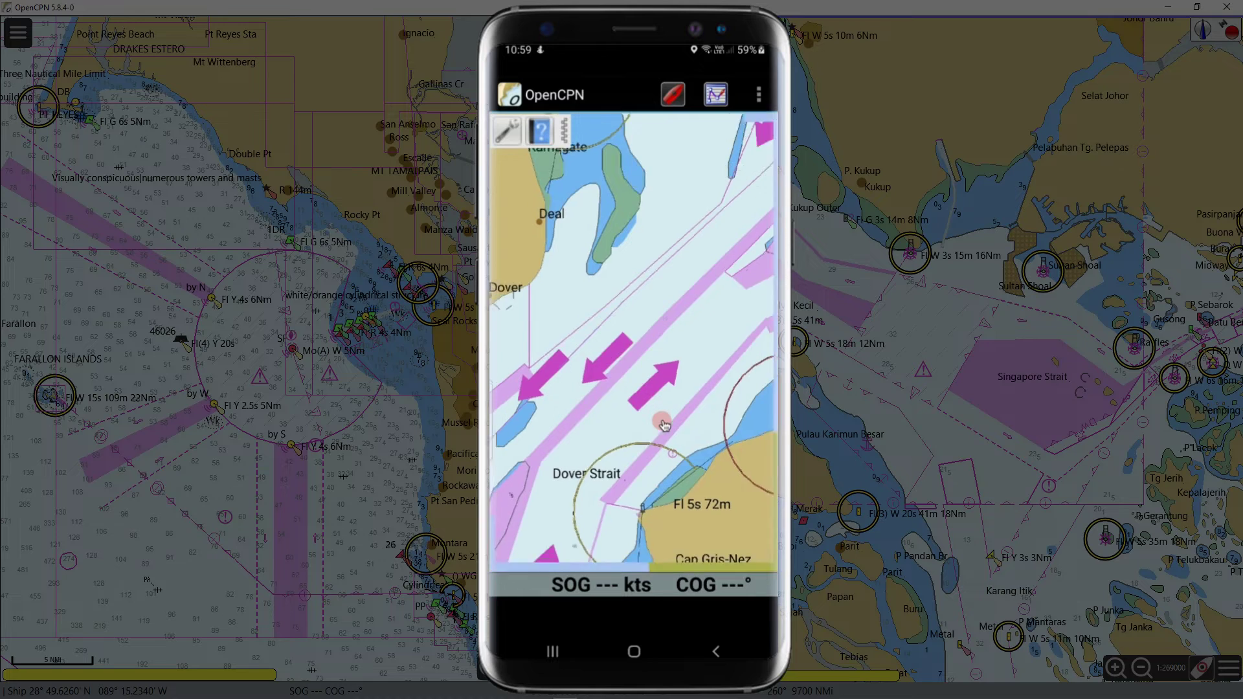
scroll(665, 425, "down", 3)
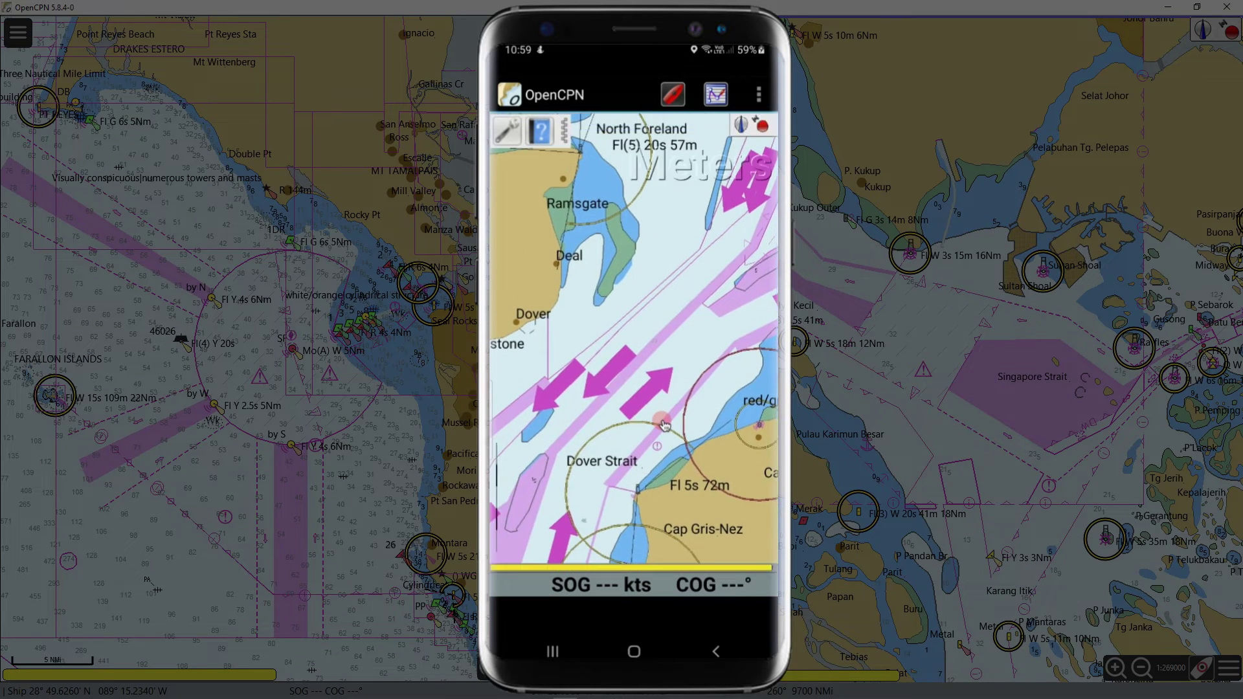
scroll(664, 425, "up", 5)
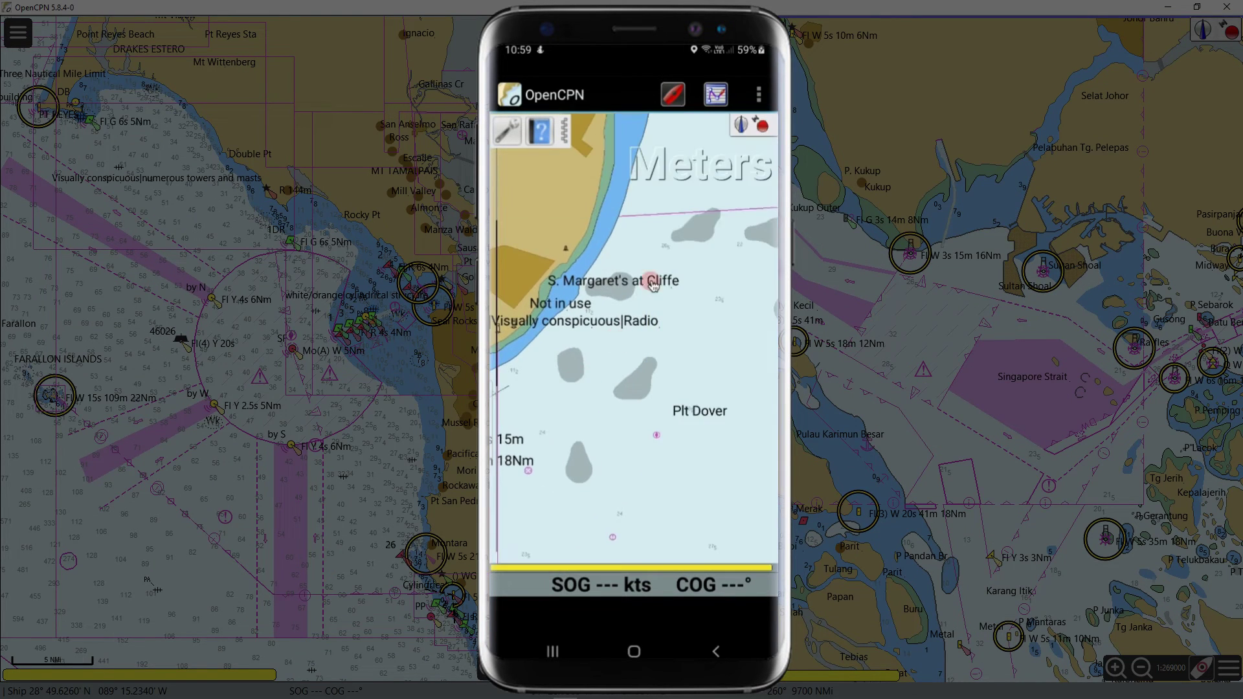
scroll(652, 285, "down", 2)
scroll(686, 419, "up", 2)
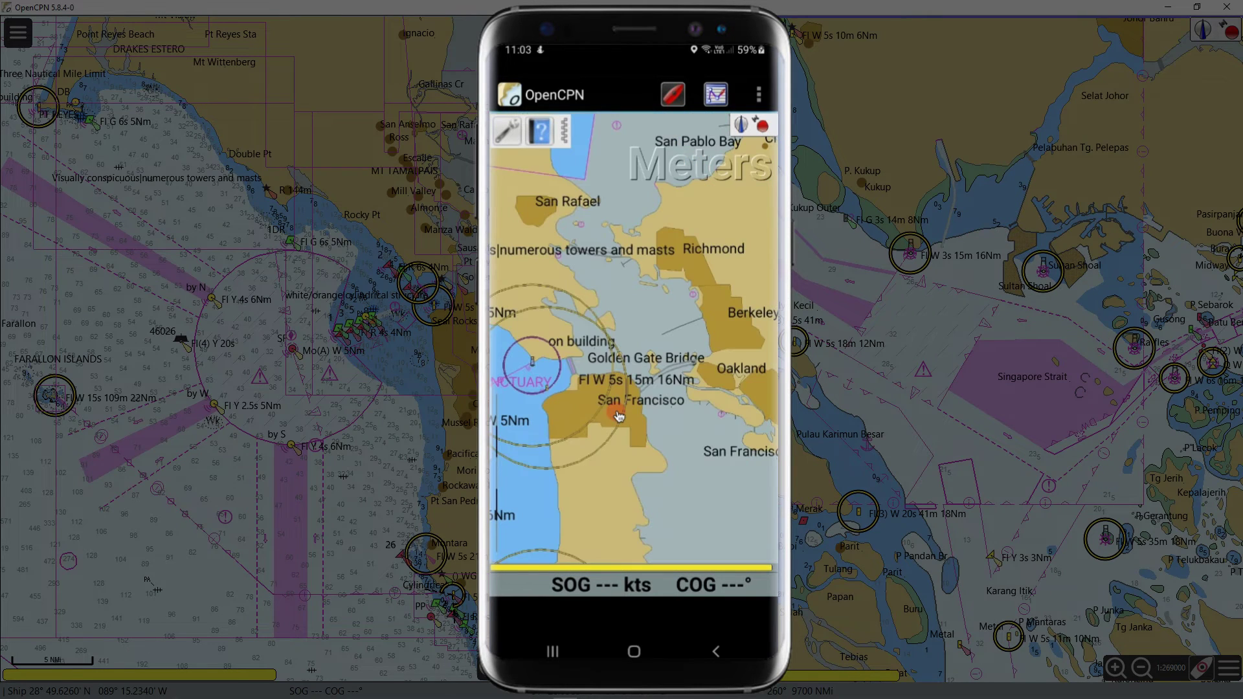
- Toggle off the ENC text on the San Francisco chart
left_click(758, 96)
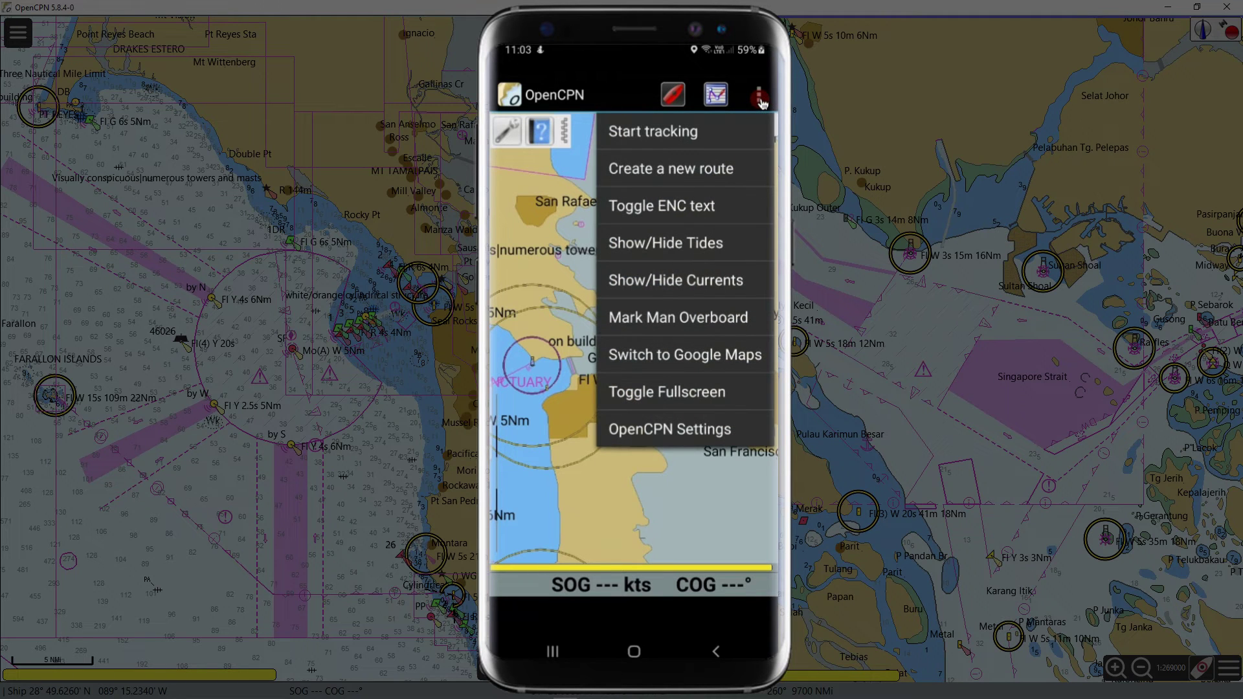
left_click(683, 214)
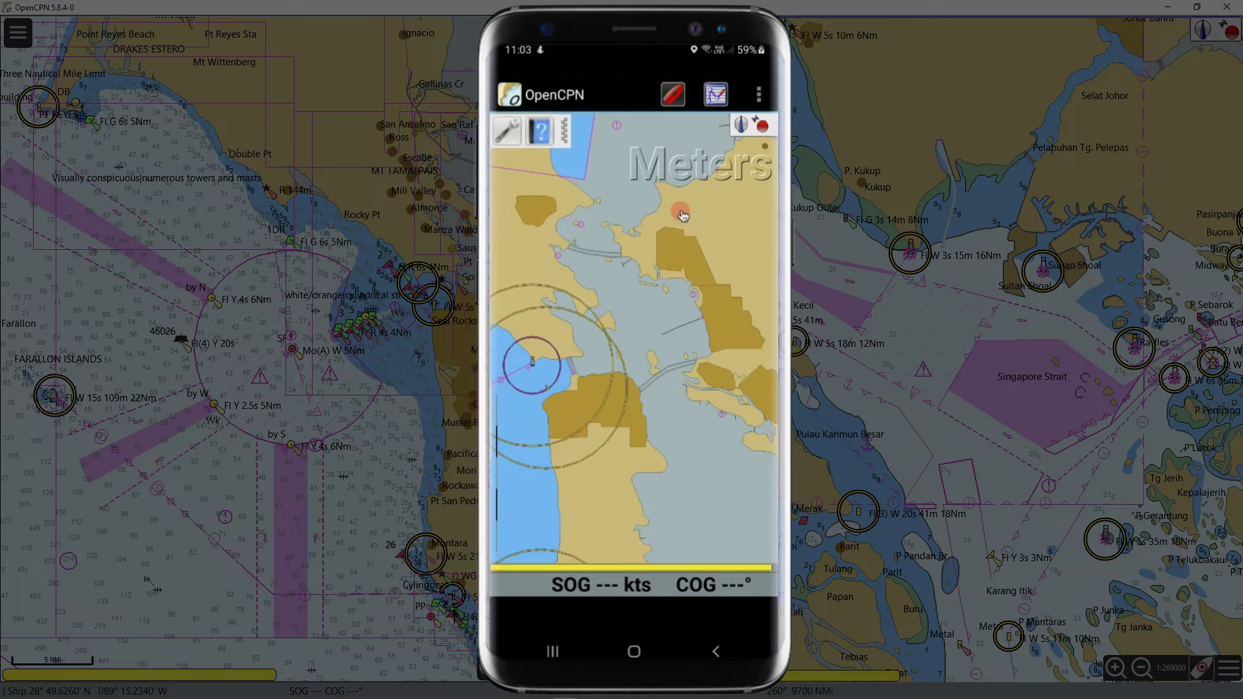
- Toggle the ENC text back on for the San Francisco chart
left_click(759, 95)
left_click(671, 210)
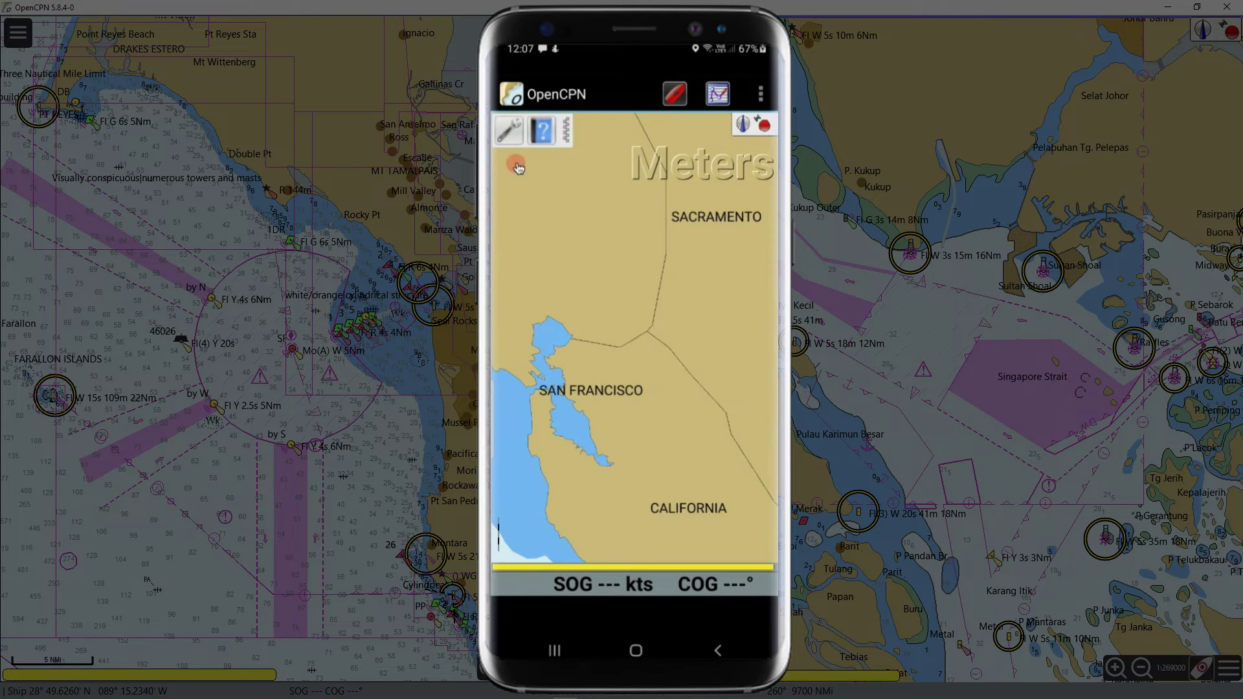
- Review the distance, speed and depth unit choices in the display settings, keeping Nautical miles, Knots and Meters
left_click(509, 134)
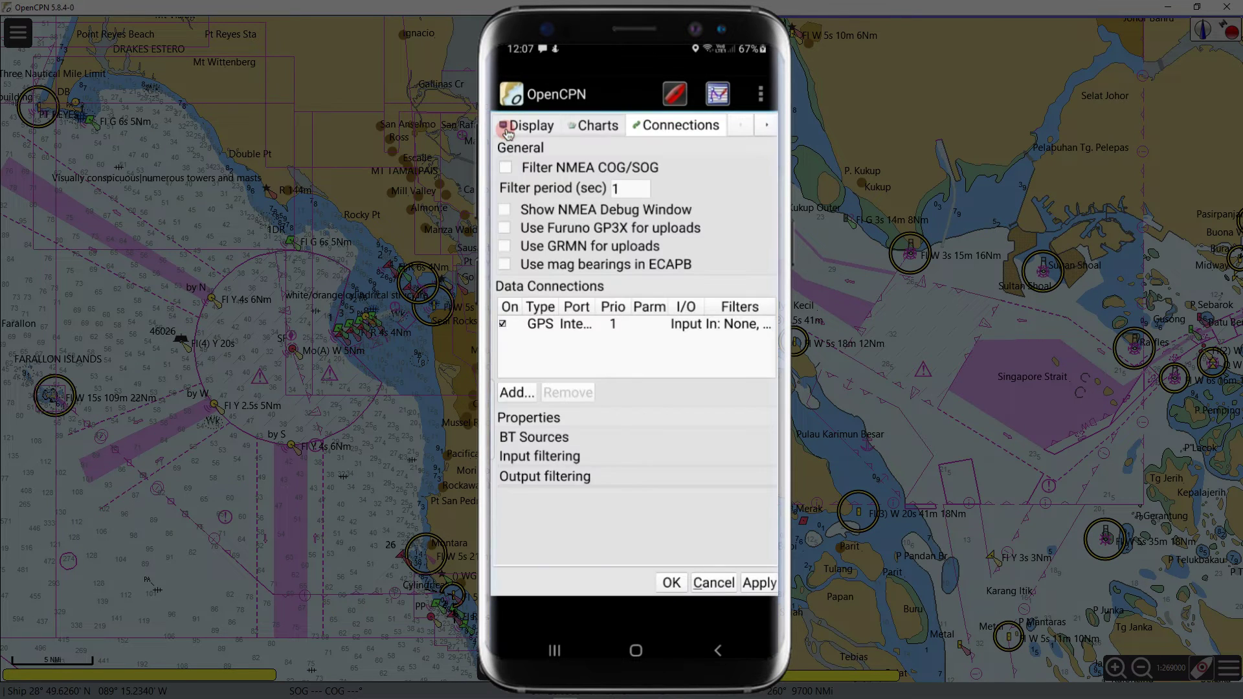
left_click(527, 126)
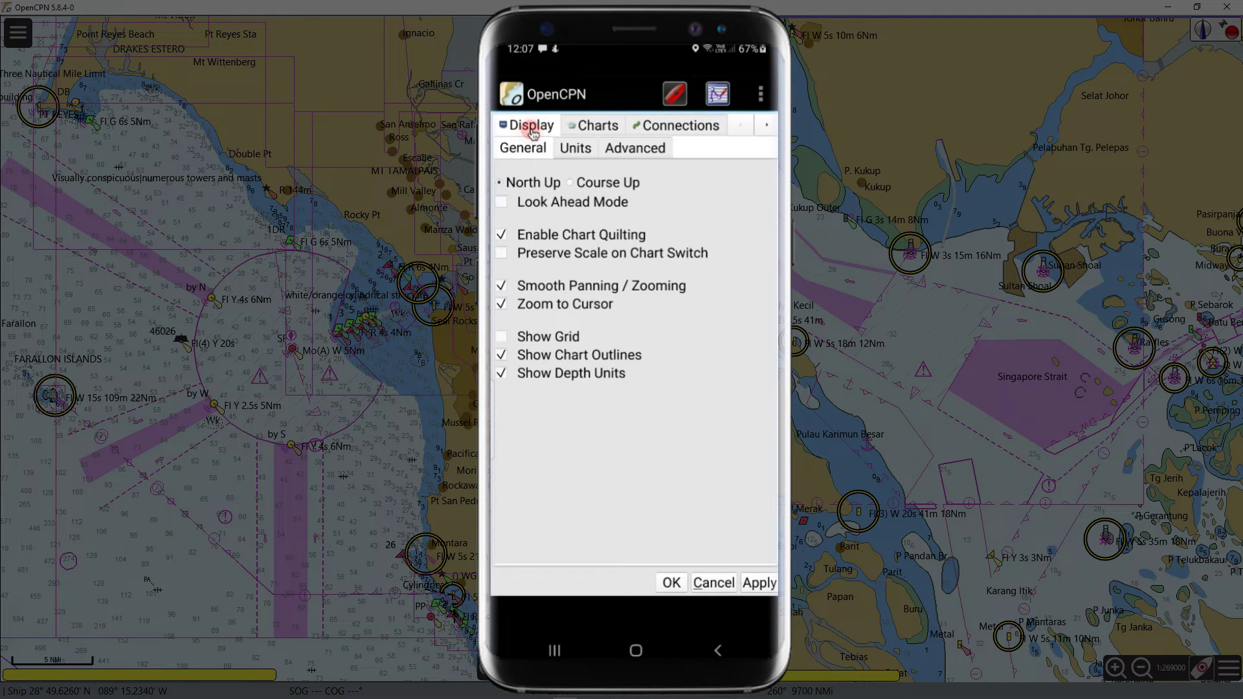
left_click(575, 151)
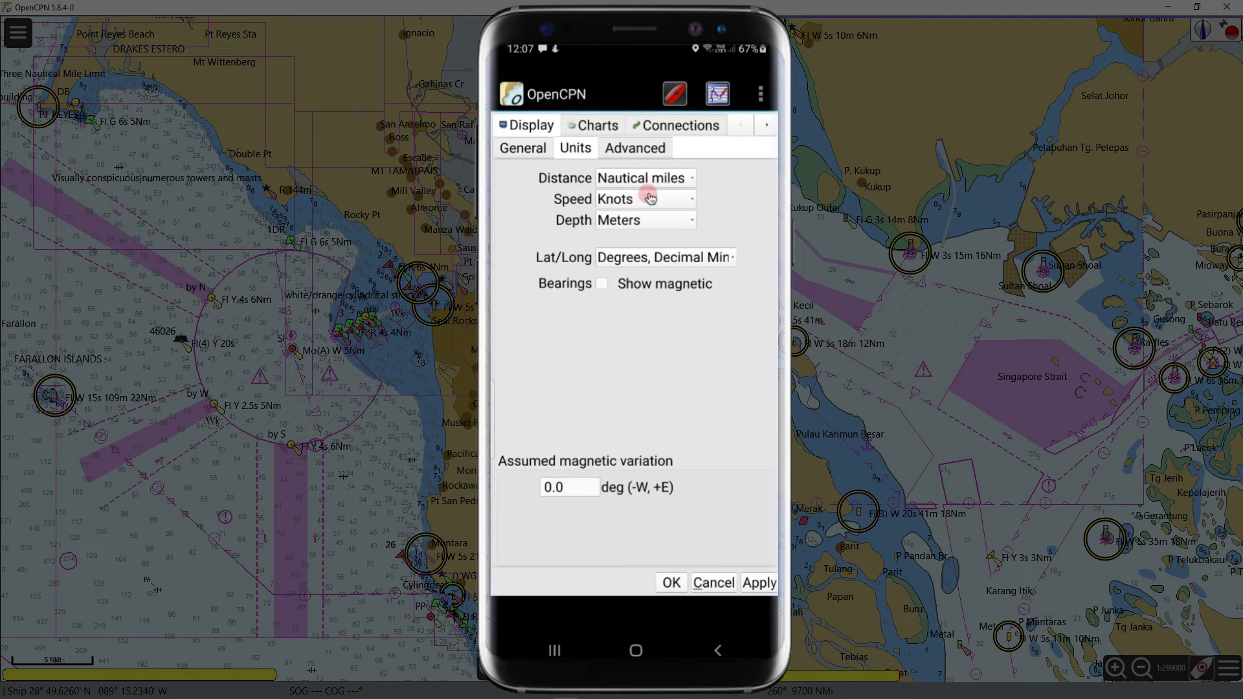
left_click(693, 179)
left_click(694, 181)
left_click(689, 197)
left_click(689, 198)
left_click(694, 220)
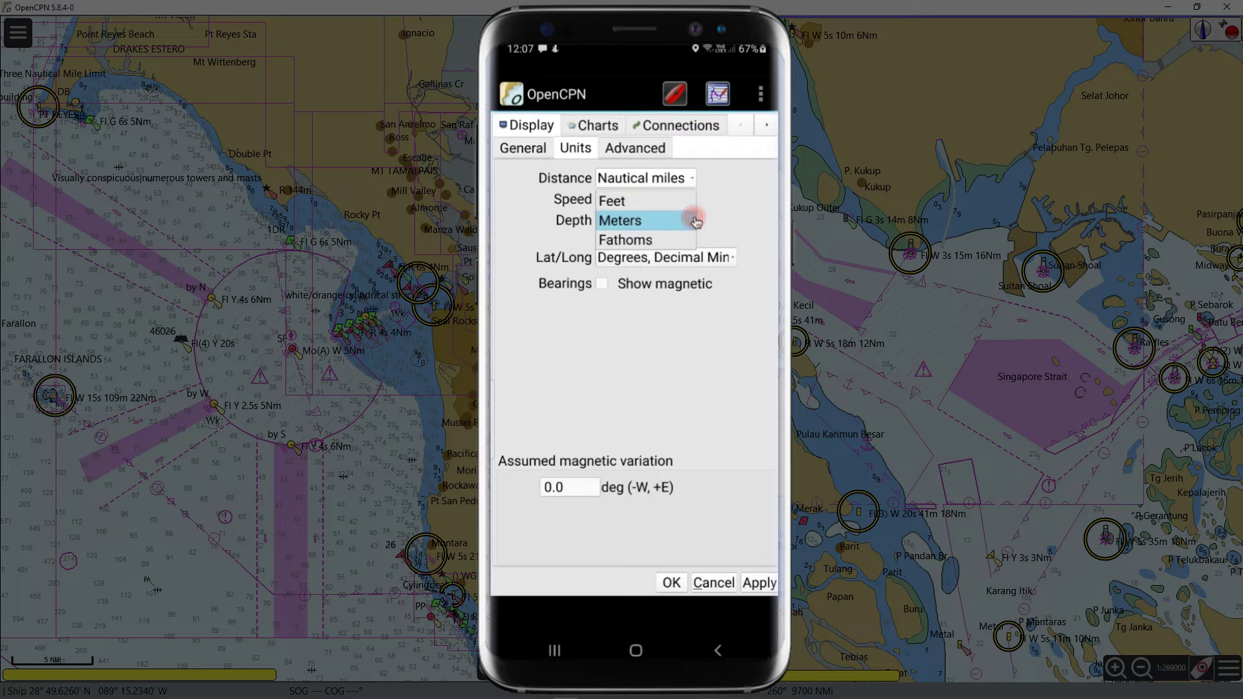
left_click(694, 220)
- Set the vector chart display category to Mariner's Standard
left_click(616, 129)
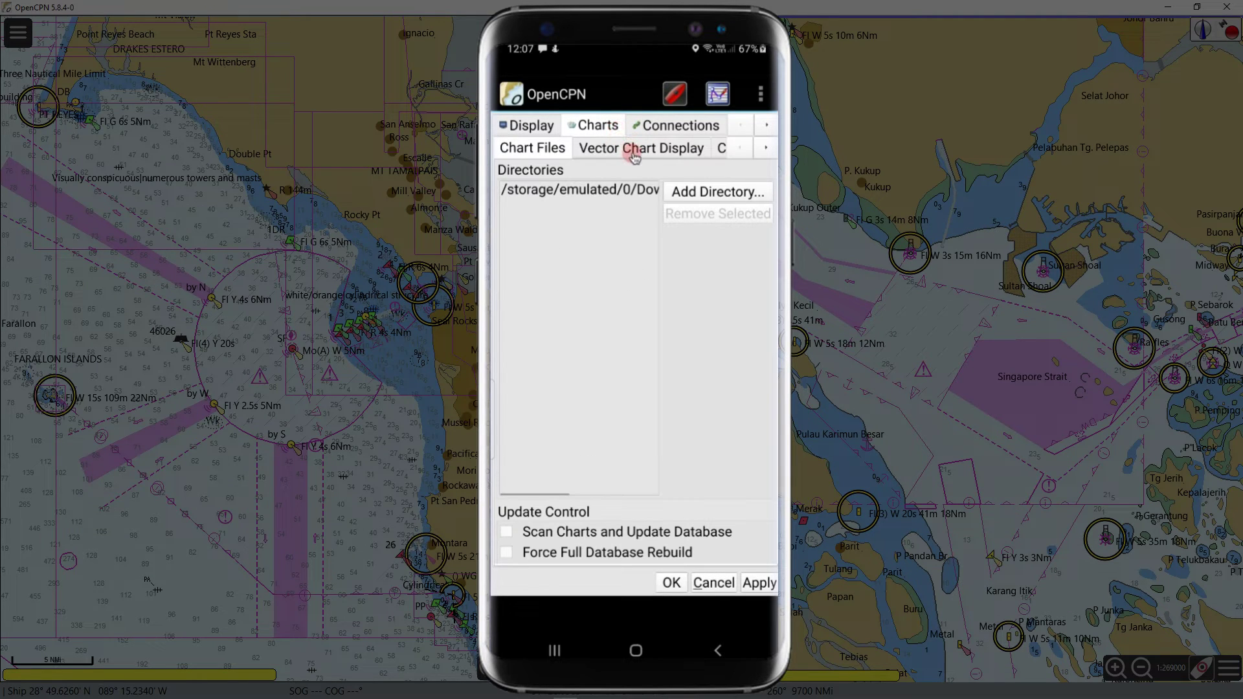
left_click(634, 156)
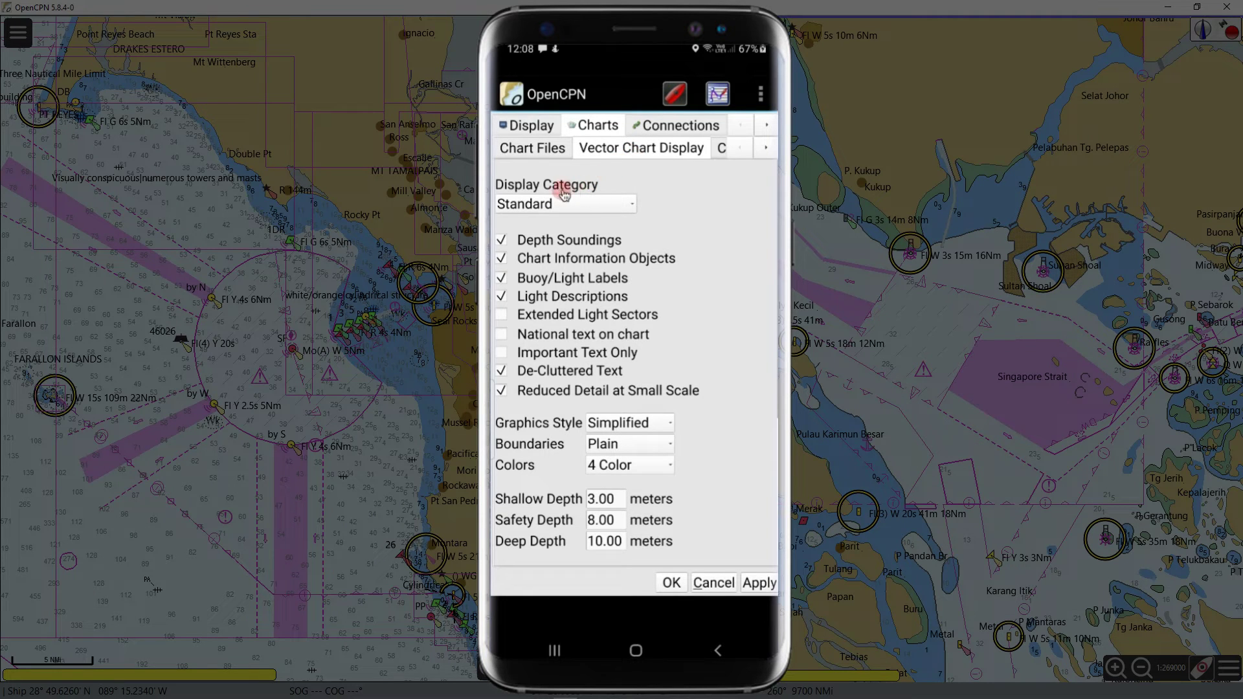
left_click(631, 205)
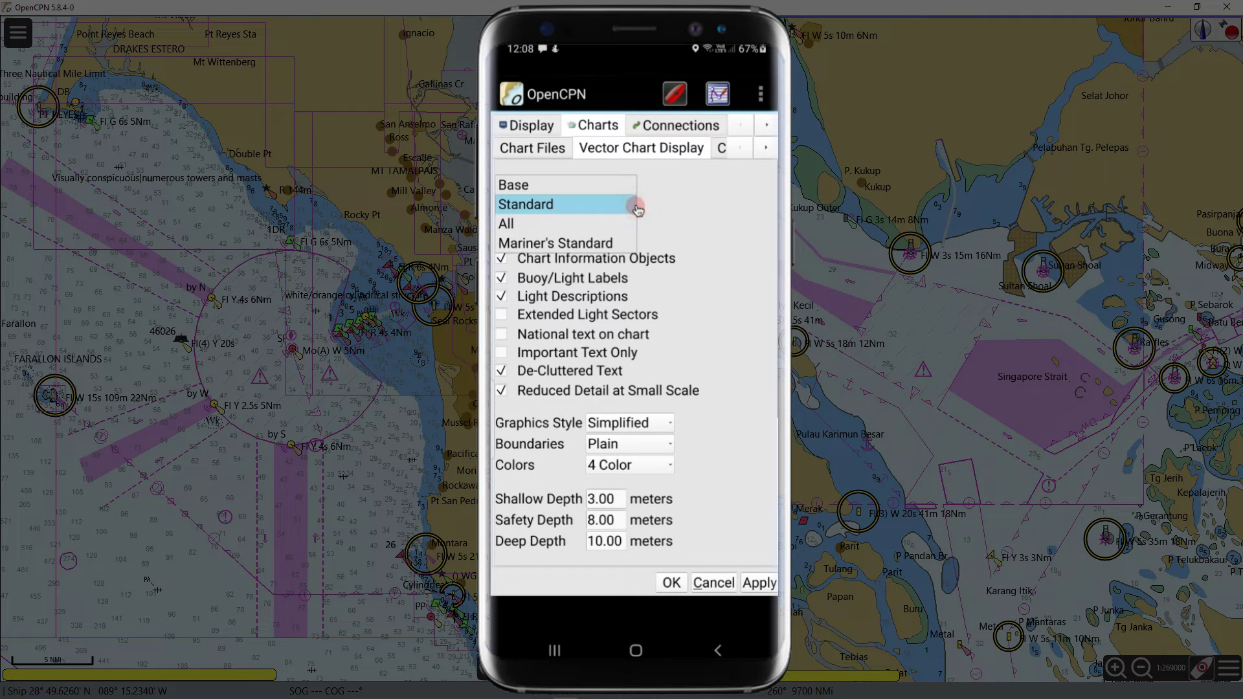
left_click(589, 244)
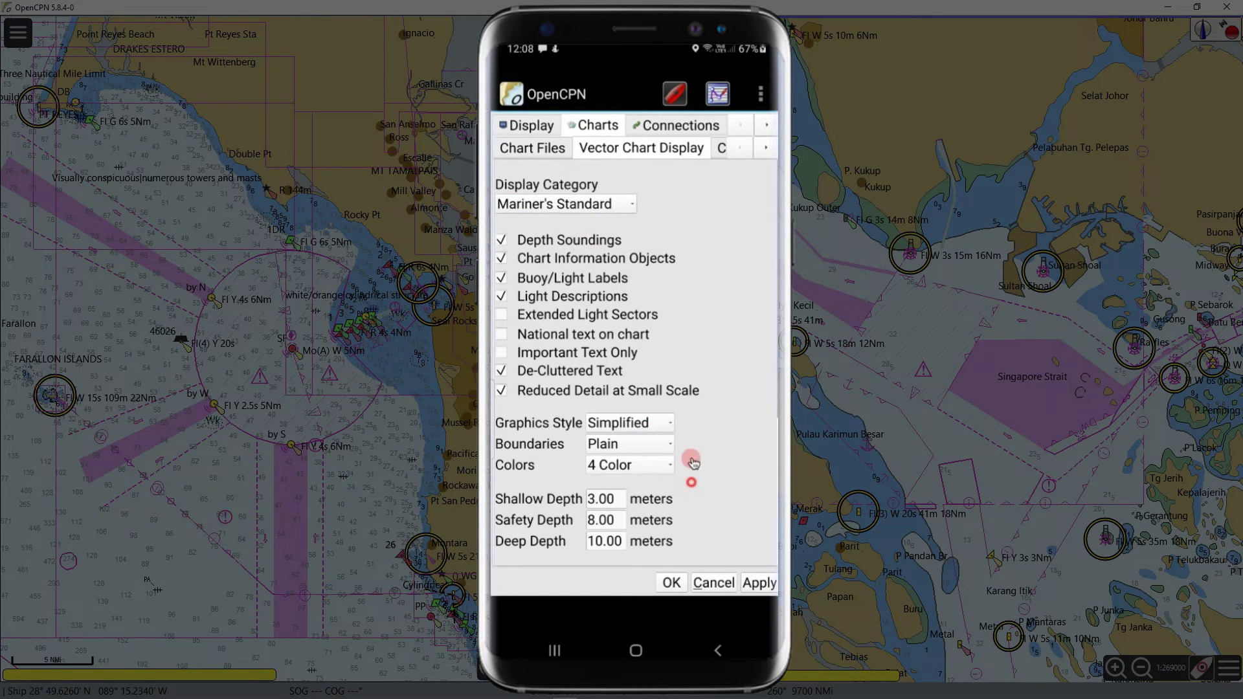
- Toggle Administration area (Named) and Airport / airfield among the Mariner's Standard objects and browse the rest of the list
left_click_drag(693, 466, 704, 257)
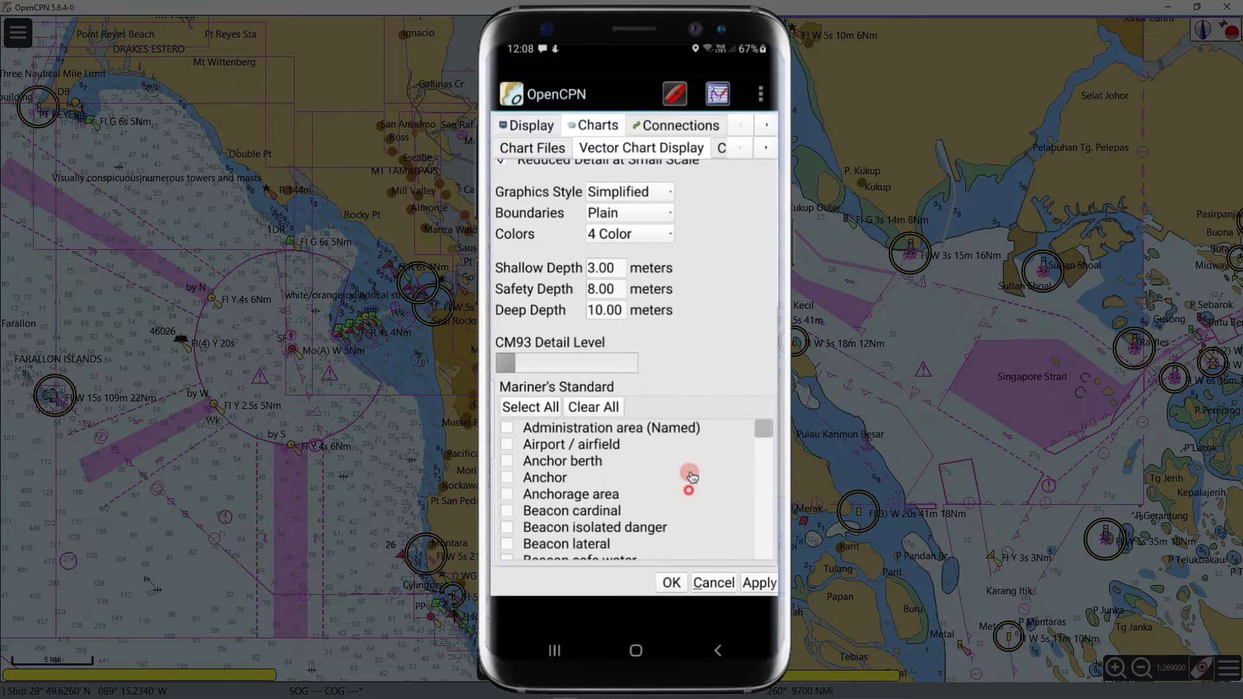
scroll(674, 492, "up", 1)
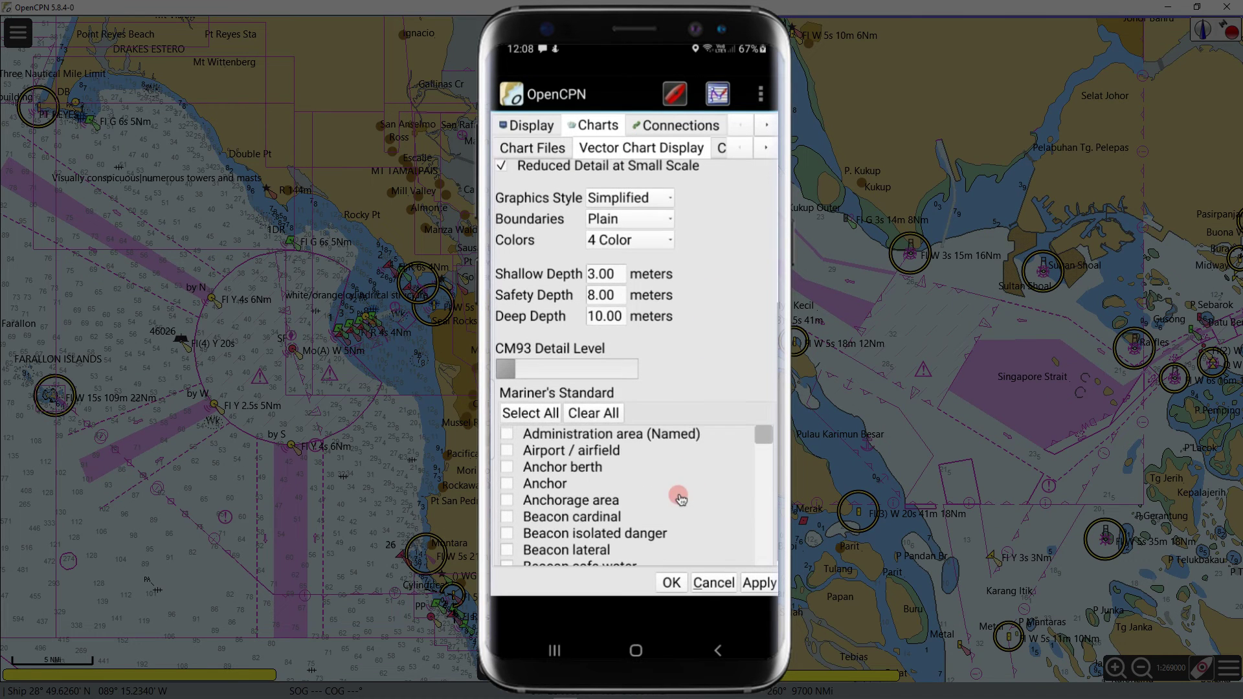
left_click(507, 434)
left_click(507, 451)
left_click_drag(568, 533, 566, 461)
left_click_drag(561, 508, 569, 447)
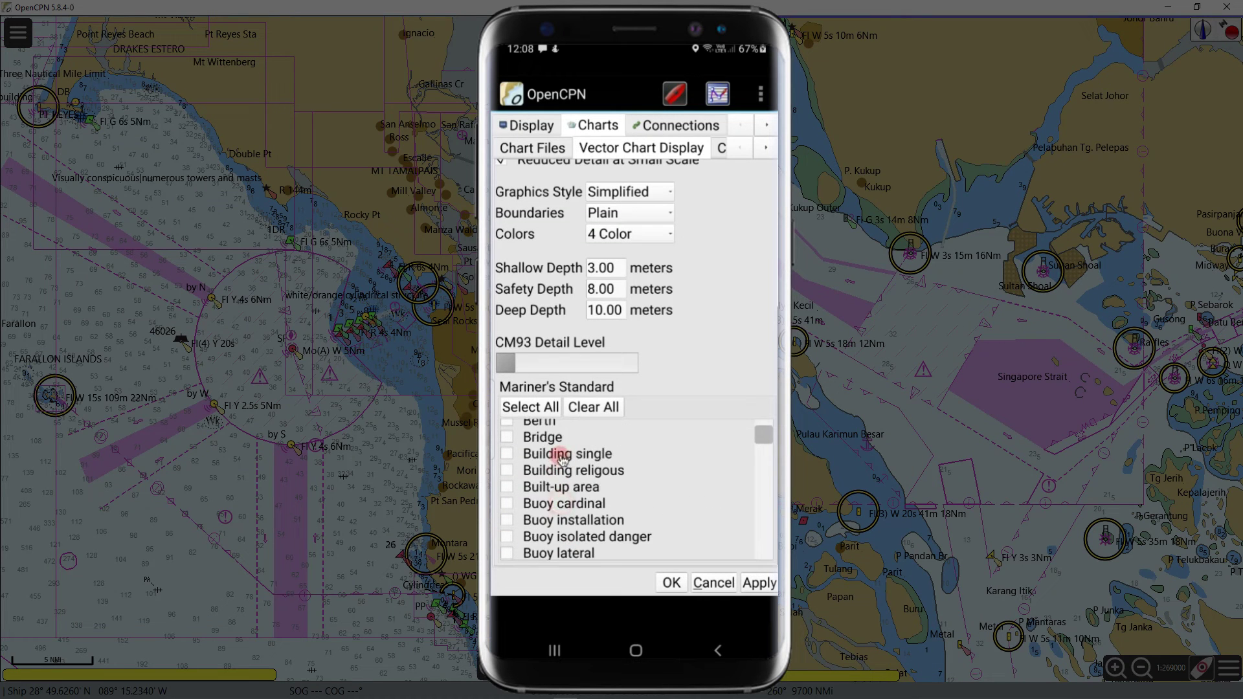
left_click_drag(538, 505, 615, 384)
scroll(685, 327, "up", 5)
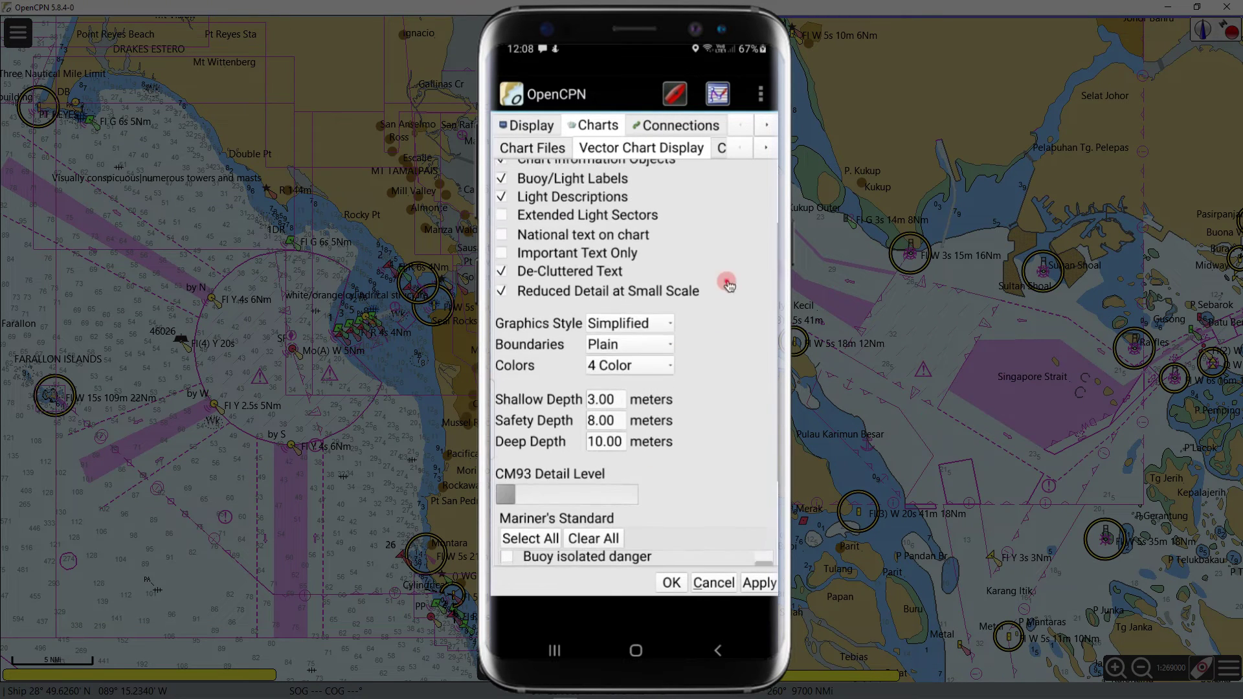
- Set the vector chart display category to Standard and choose 2 Color for the chart colors
left_click(632, 203)
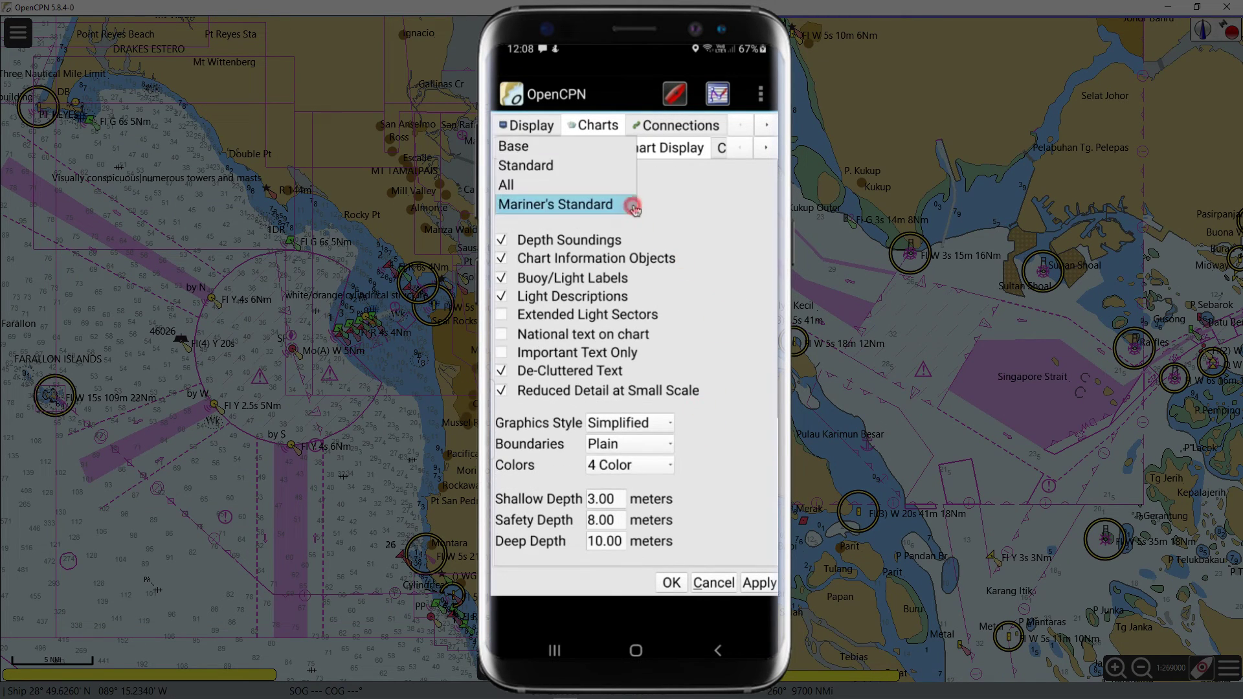
left_click(542, 166)
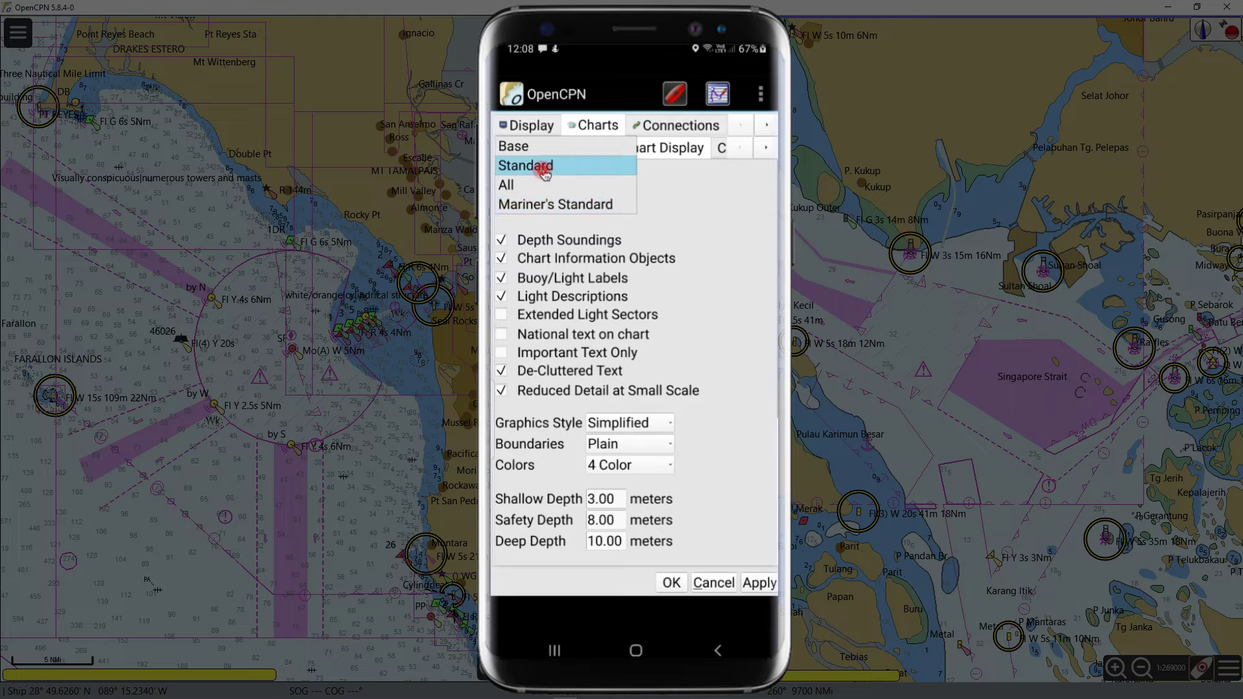
left_click(660, 466)
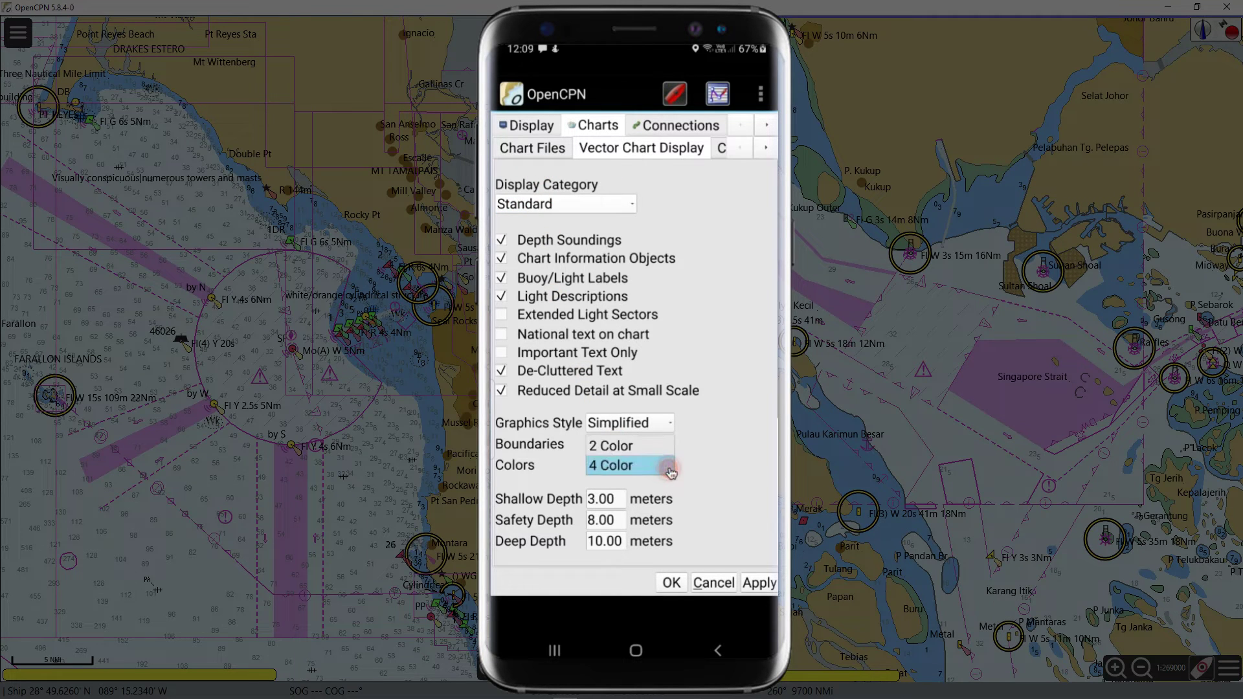
left_click(630, 448)
- Check the internal GPS data connection and the phone's Location setting, and apply and close the OpenCPN settings
left_click(677, 126)
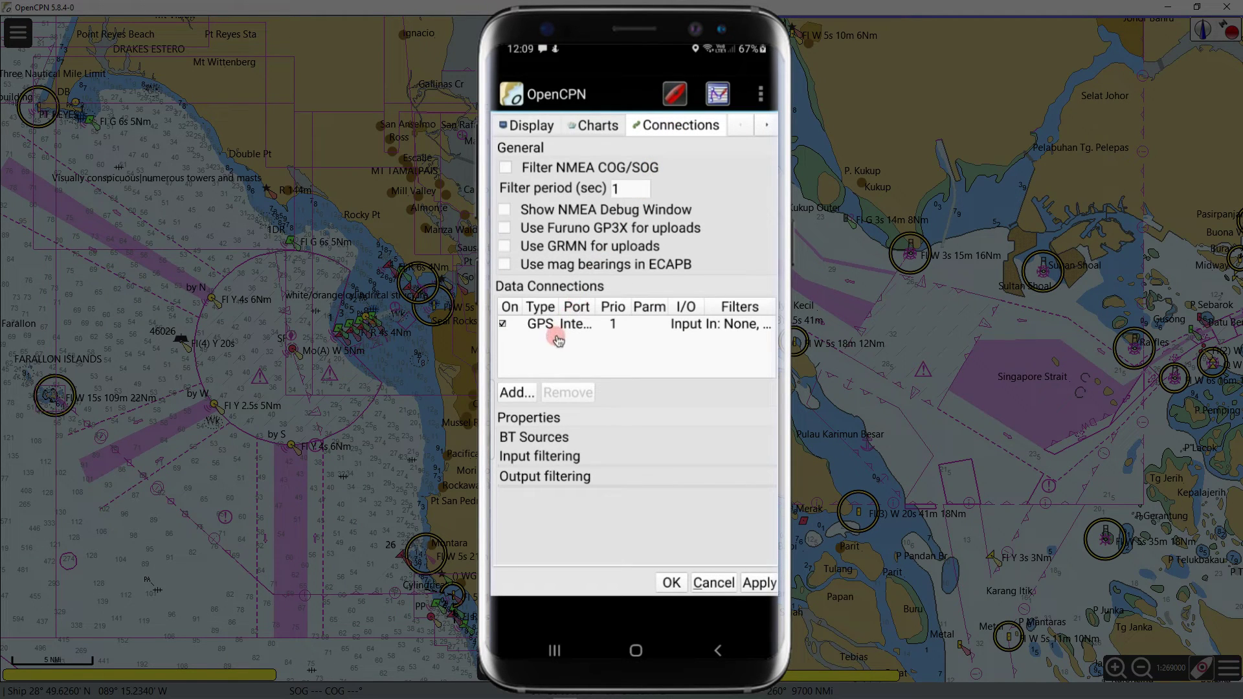
key("alt+n")
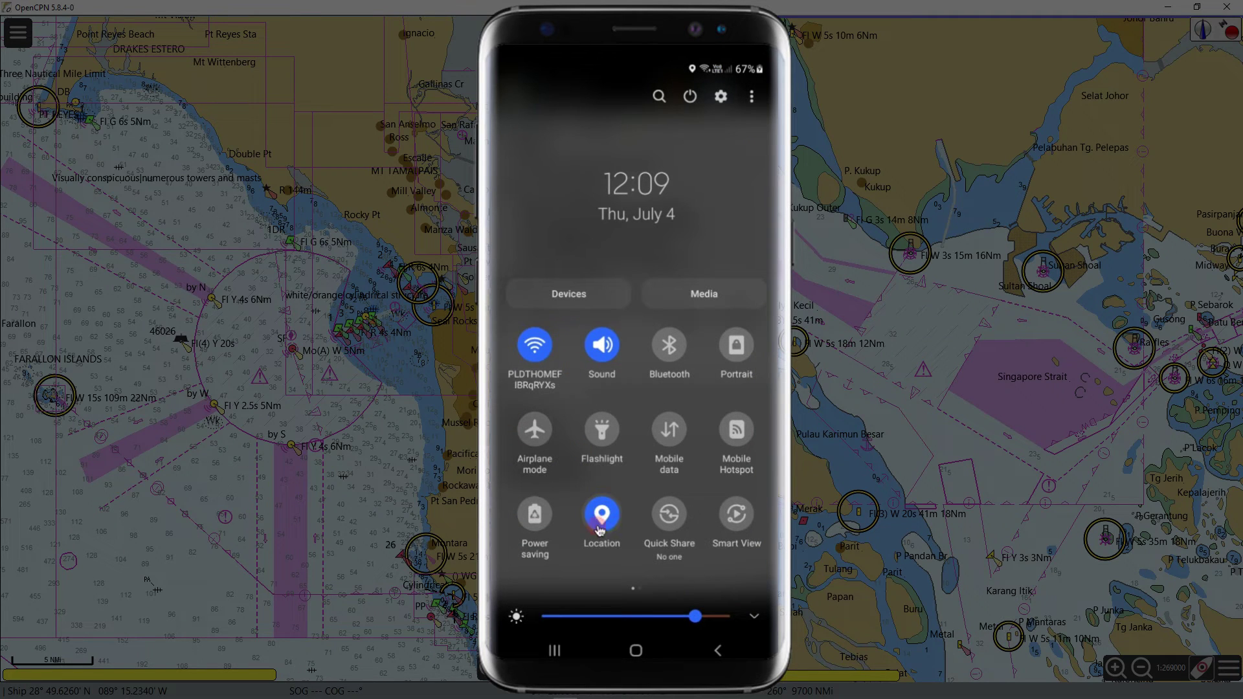
left_click(608, 543)
left_click(690, 128)
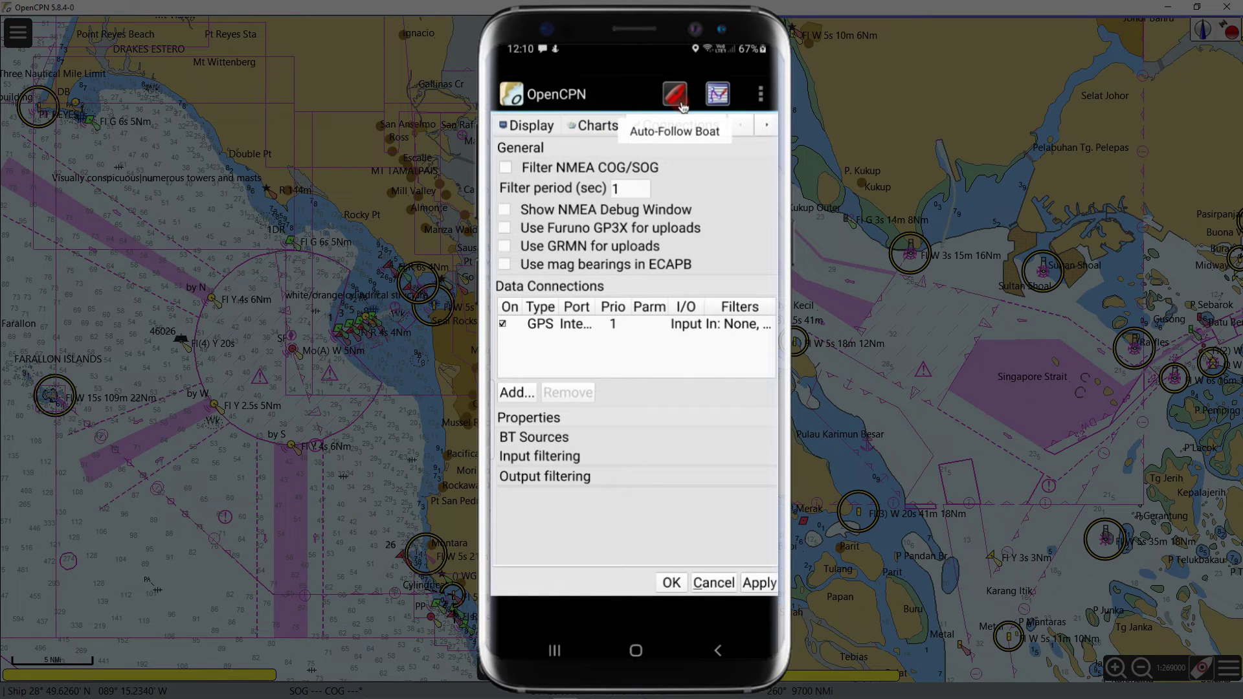
left_click(752, 585)
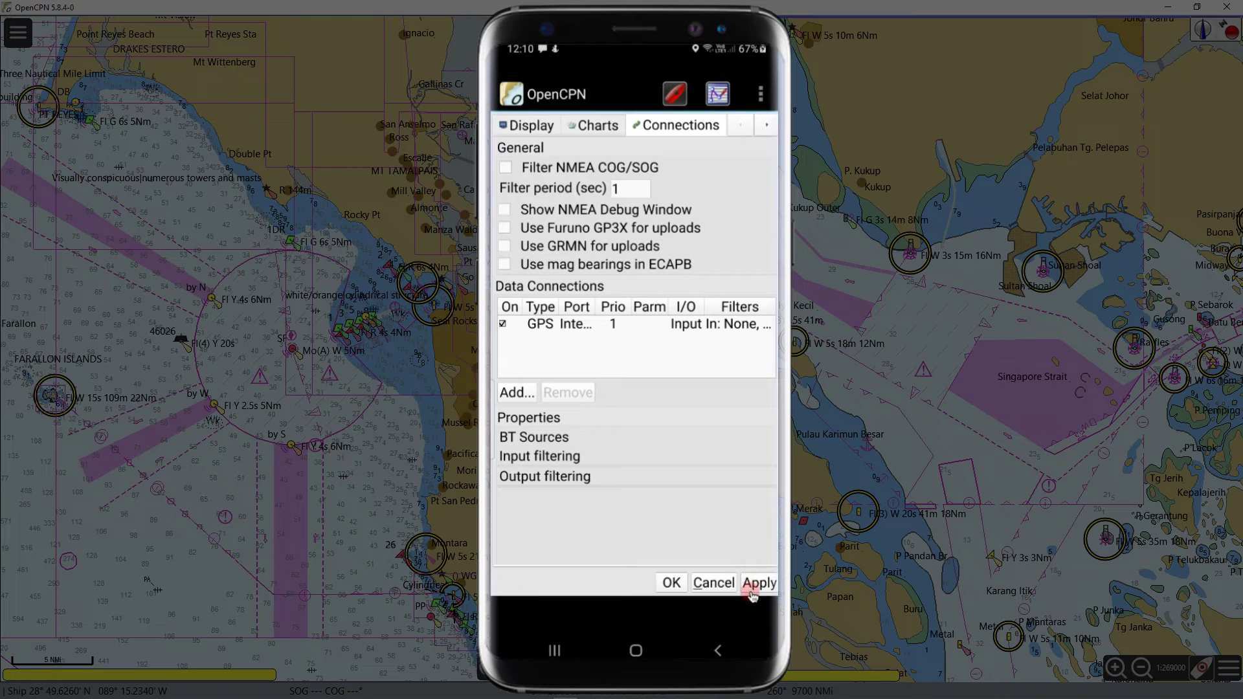
left_click(673, 591)
- Turn on Auto-Follow Boat to bring the chart to the vessel's own position
left_click(679, 101)
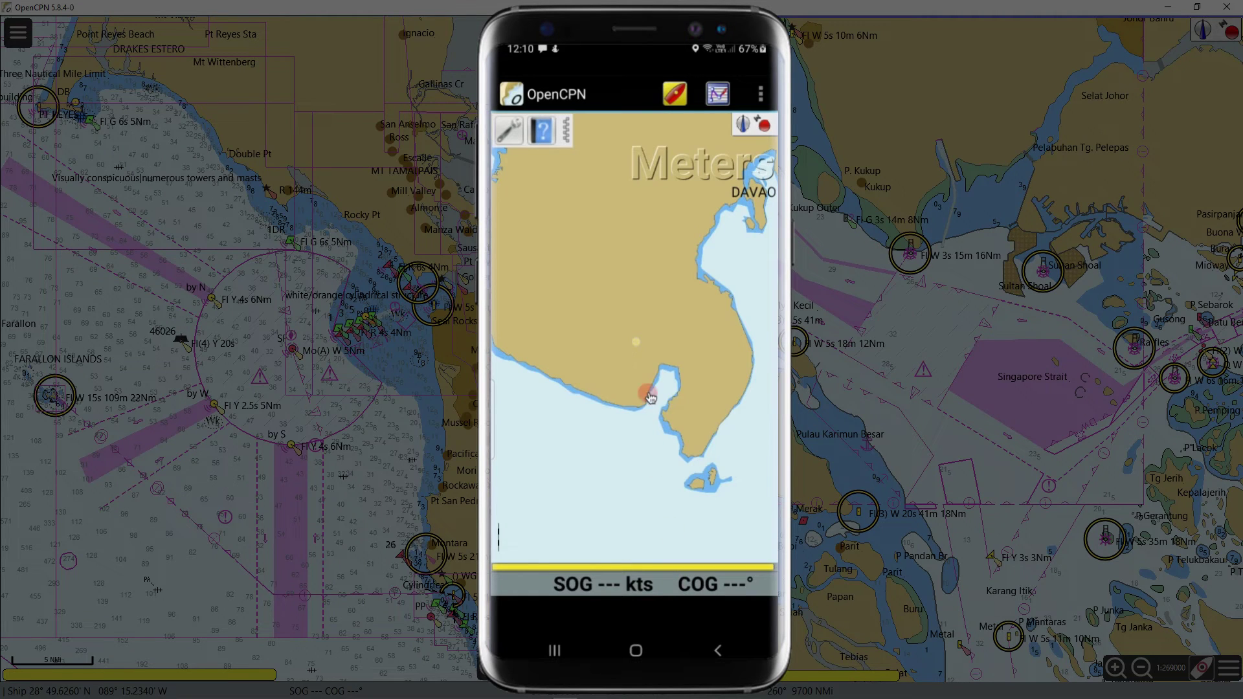
left_click_drag(639, 348, 639, 352)
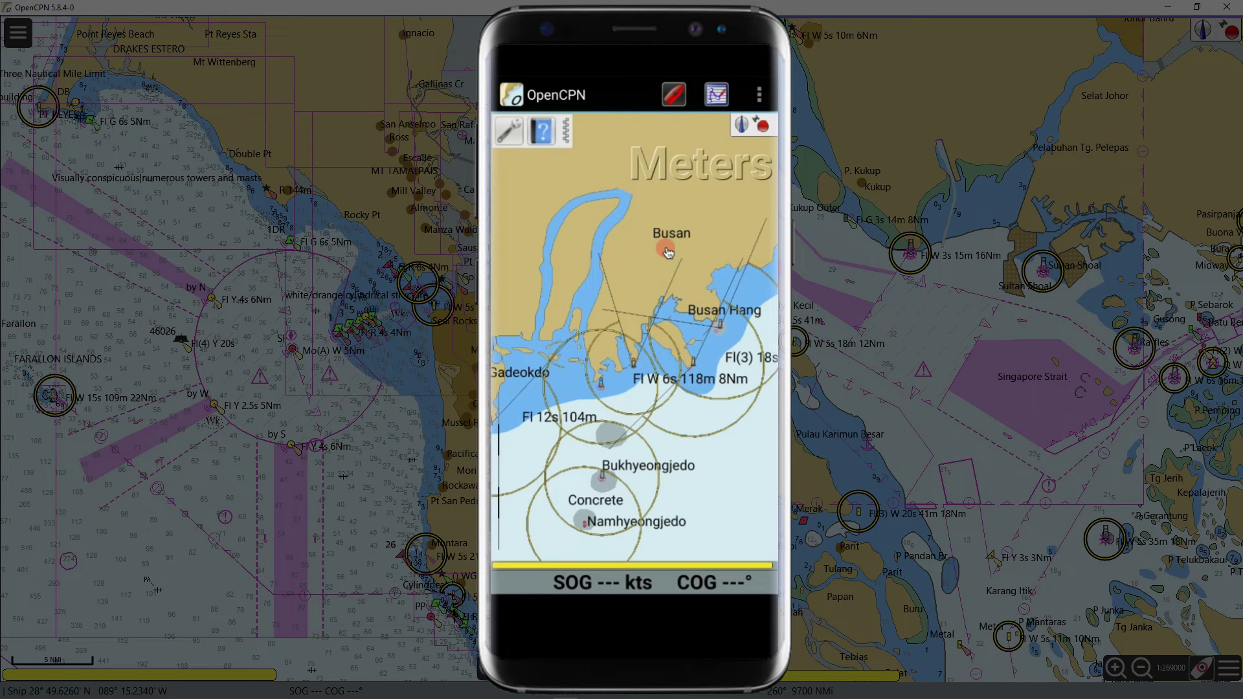
- Create a six-waypoint route about 13.5 NMi long from the sea off Gadeokdo northwest toward Jinhae Man, and end it
left_click(760, 99)
left_click(721, 169)
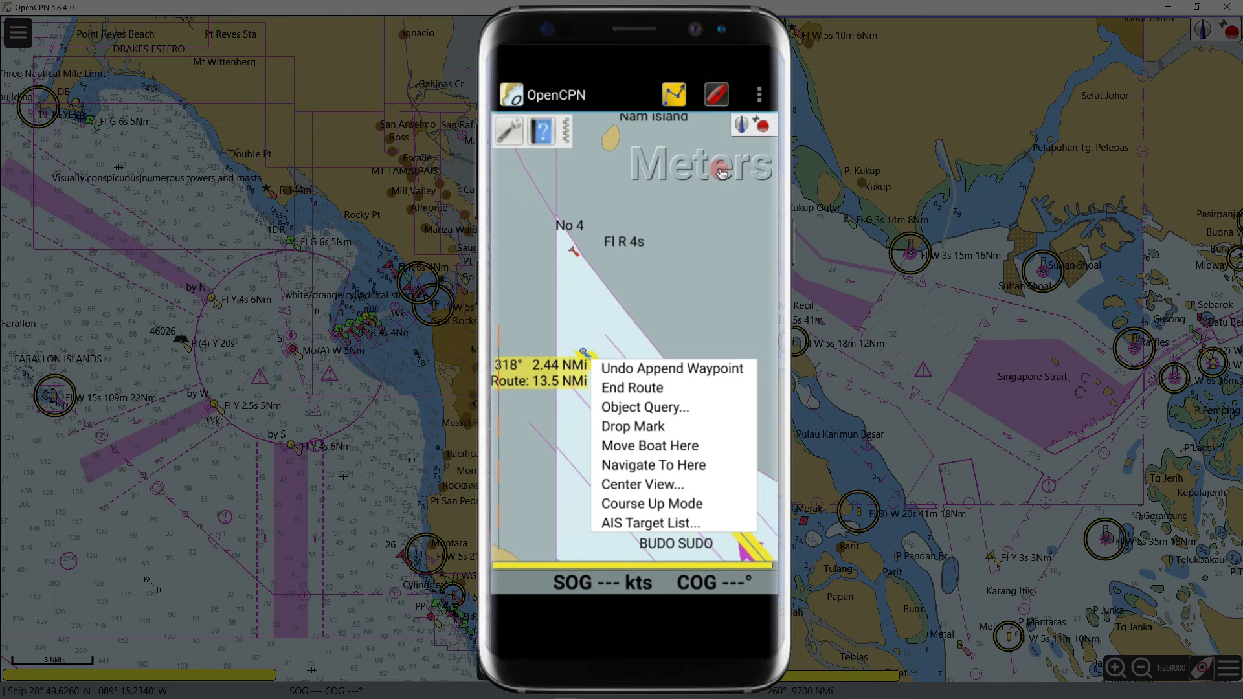
left_click(657, 393)
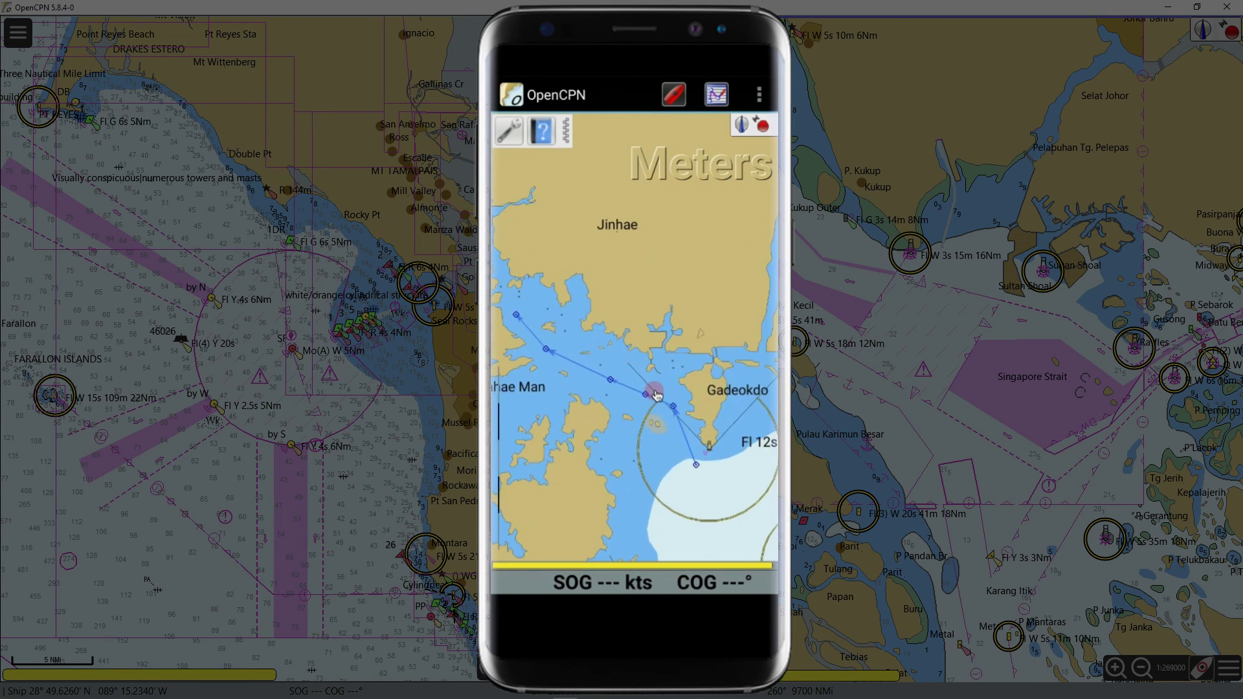
- Examine the unnamed route's properties, including distance, plan speed, time enroute and waypoint legs, and close the route manager
left_click(718, 97)
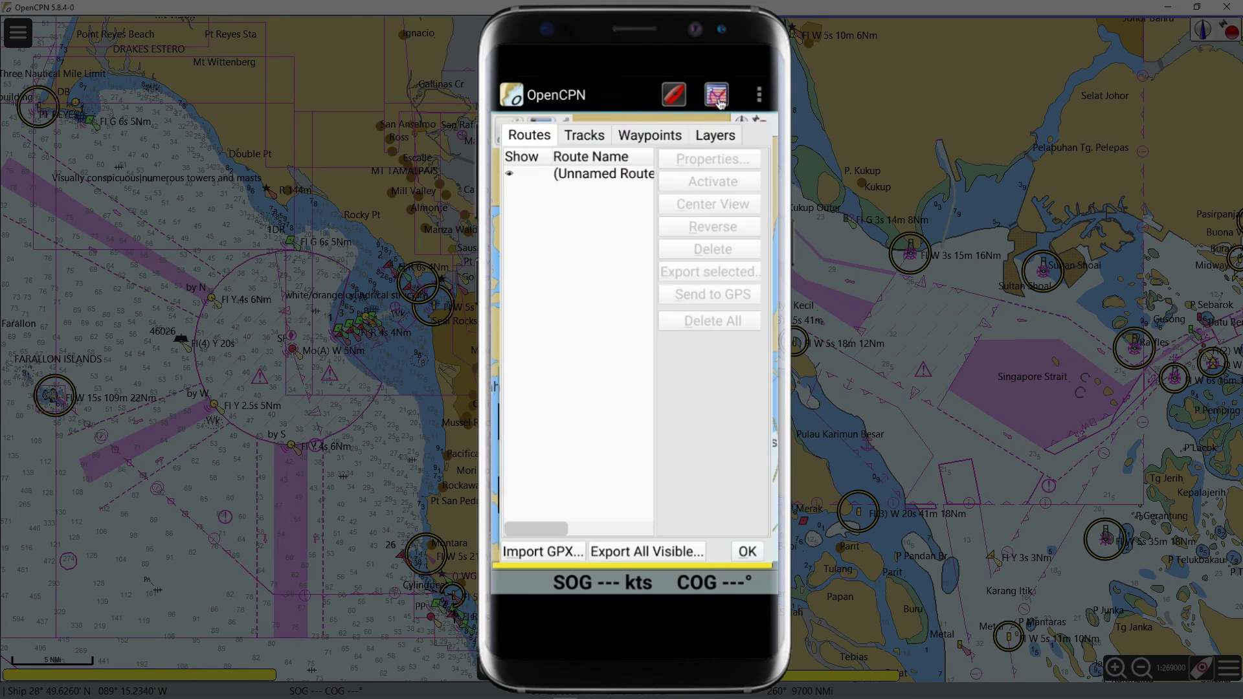
left_click(599, 176)
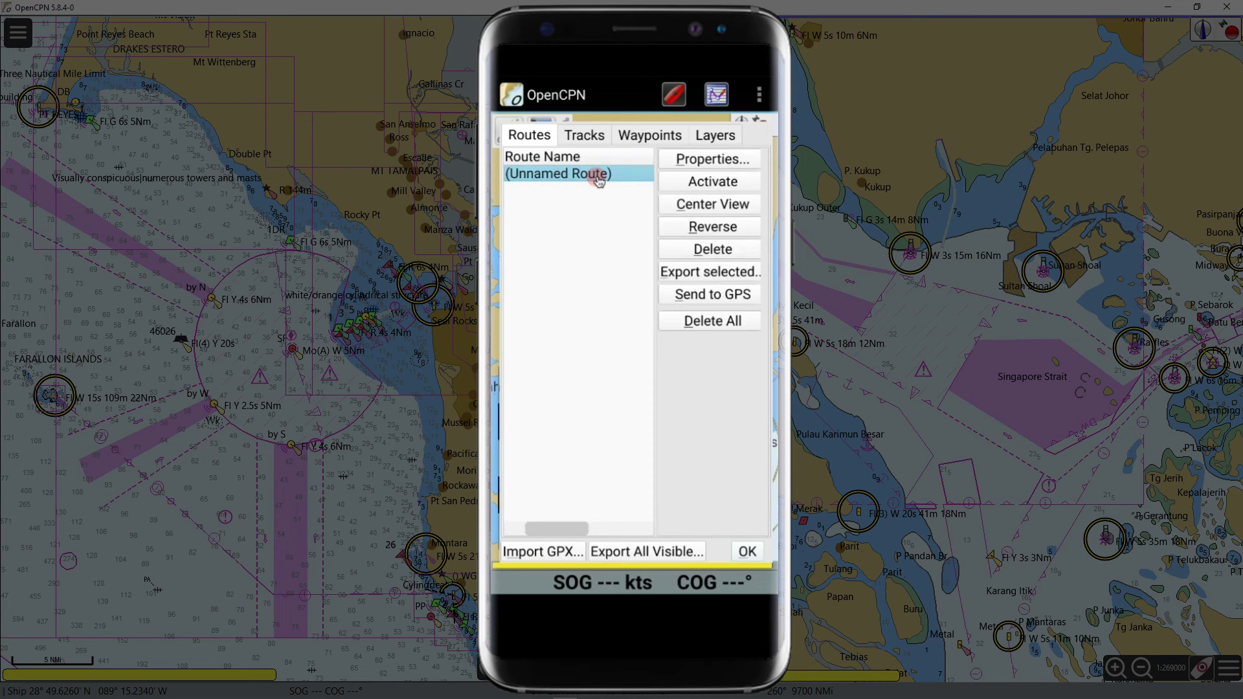
left_click(699, 162)
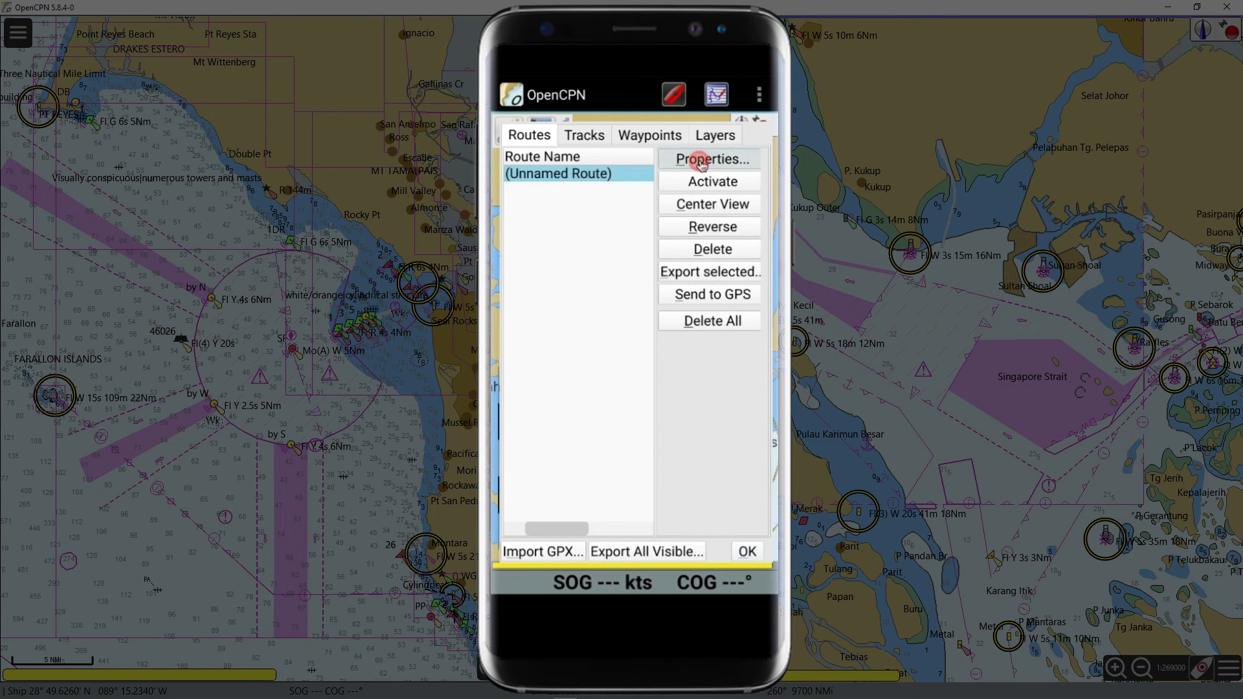
left_click_drag(674, 406, 680, 174)
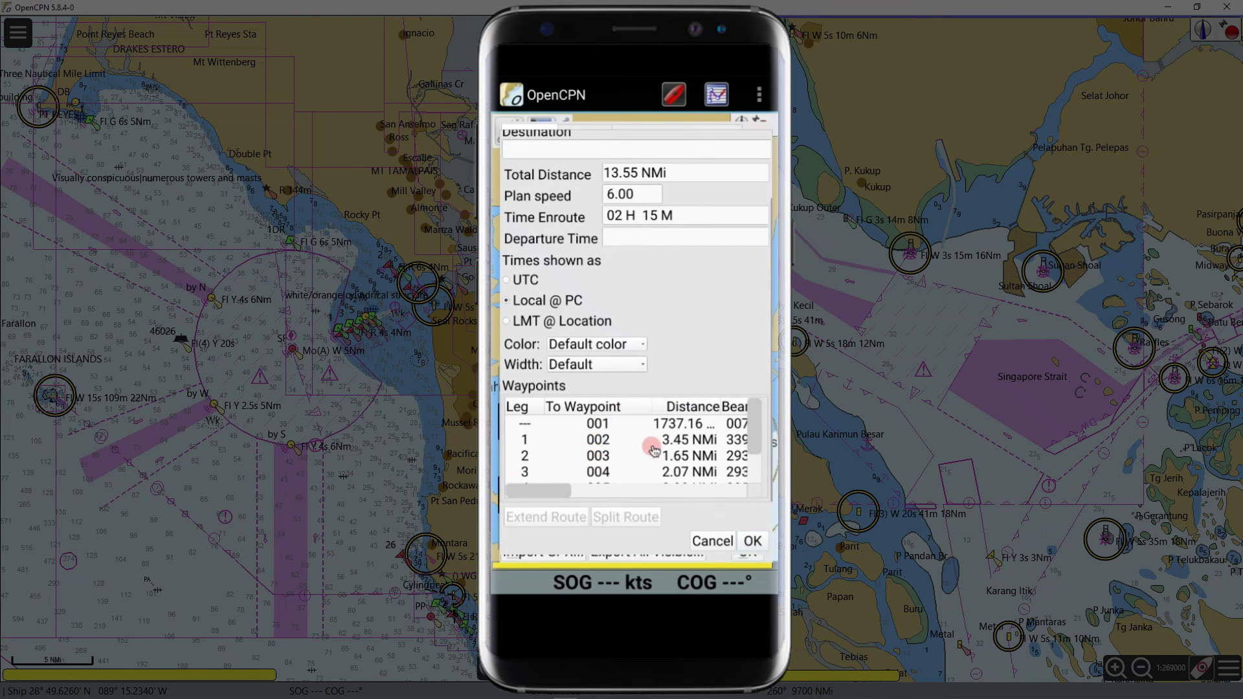
scroll(755, 430, "up", 2)
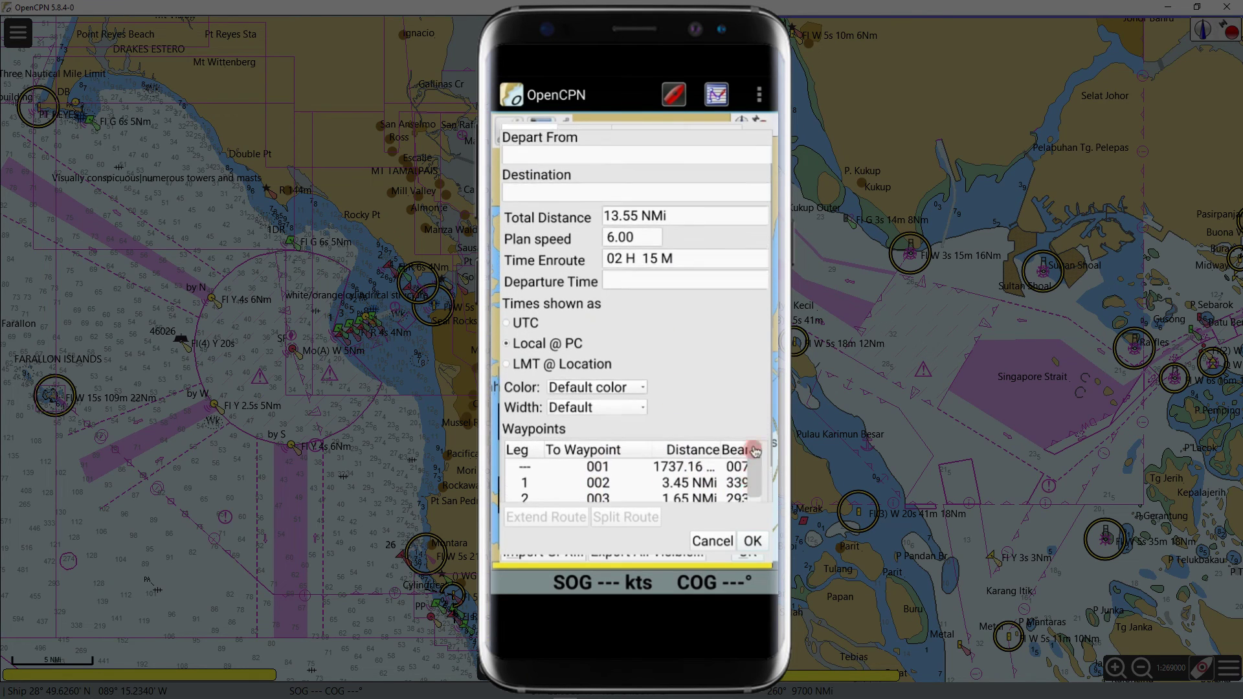
scroll(555, 493, "down", 2)
left_click_drag(556, 493, 736, 495)
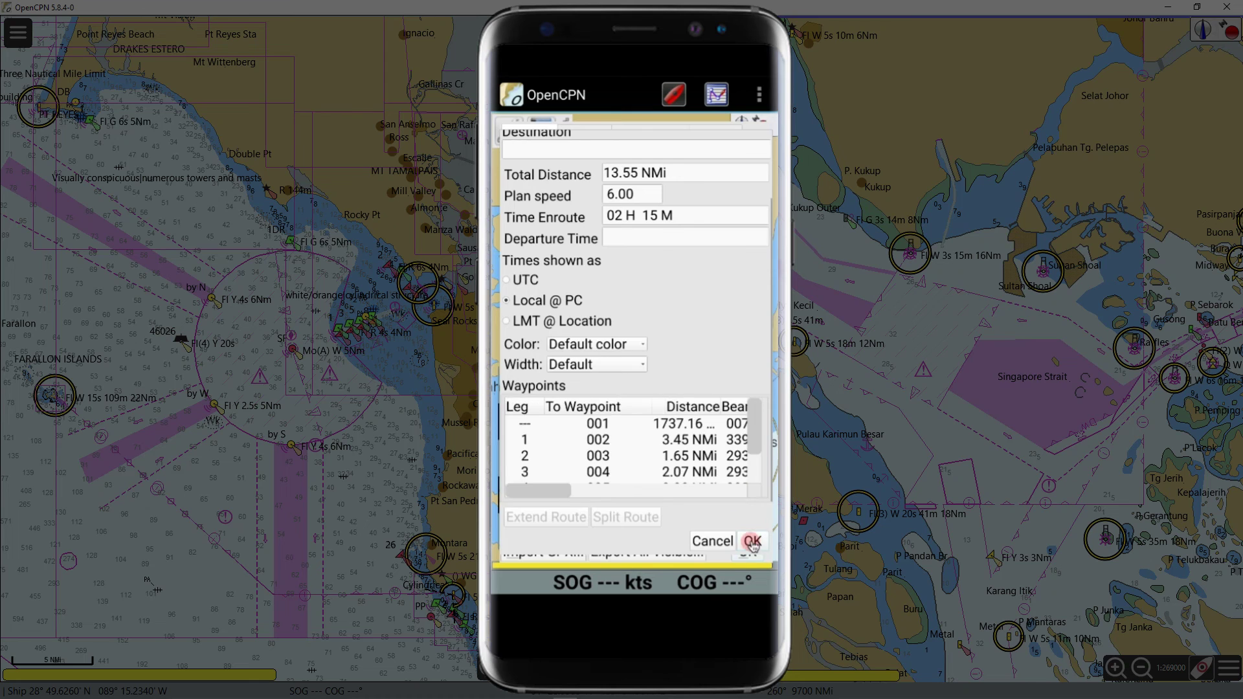
left_click(752, 542)
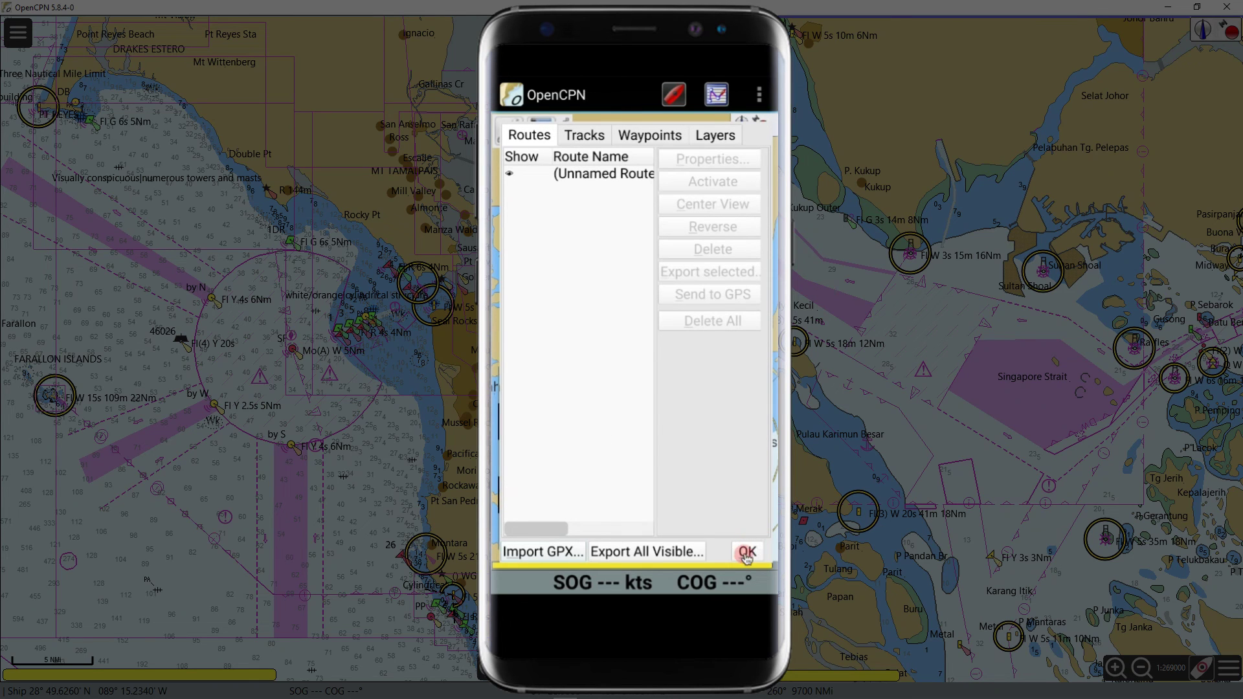
left_click(746, 550)
- Run an object query on buoy C beside the route, read its chart details and close the query
scroll(732, 479, "up", 5)
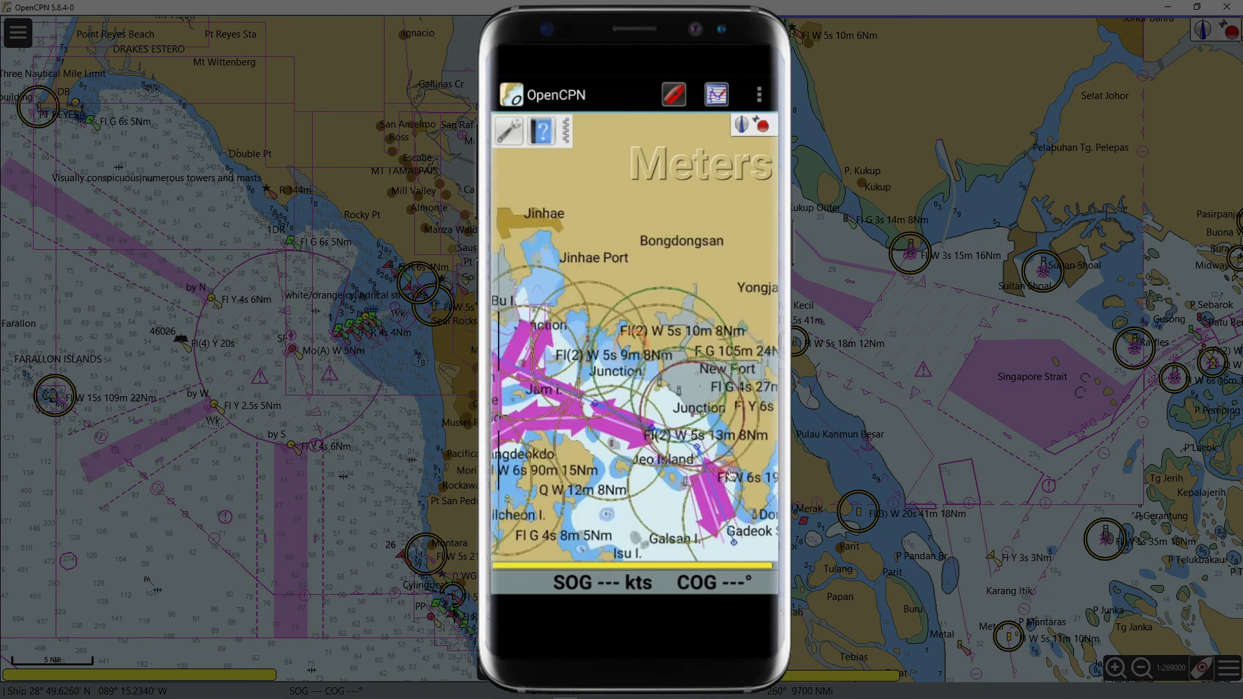
scroll(732, 476, "up", 5)
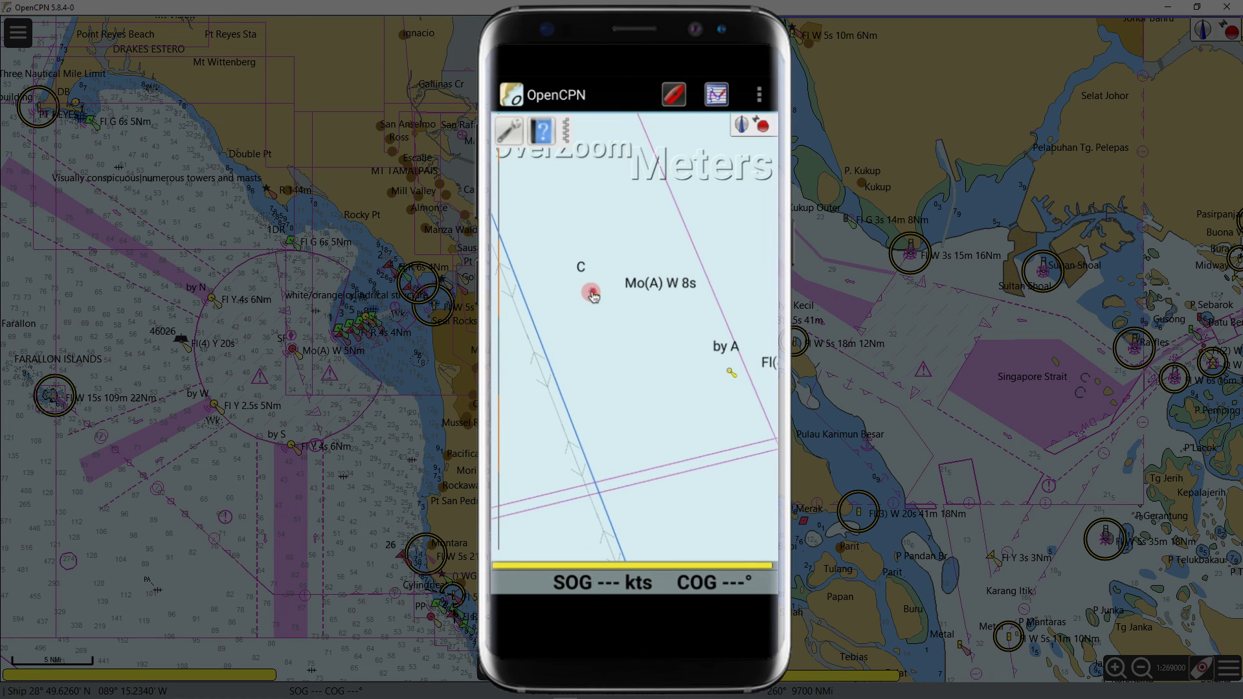
left_click(591, 293)
right_click(592, 295)
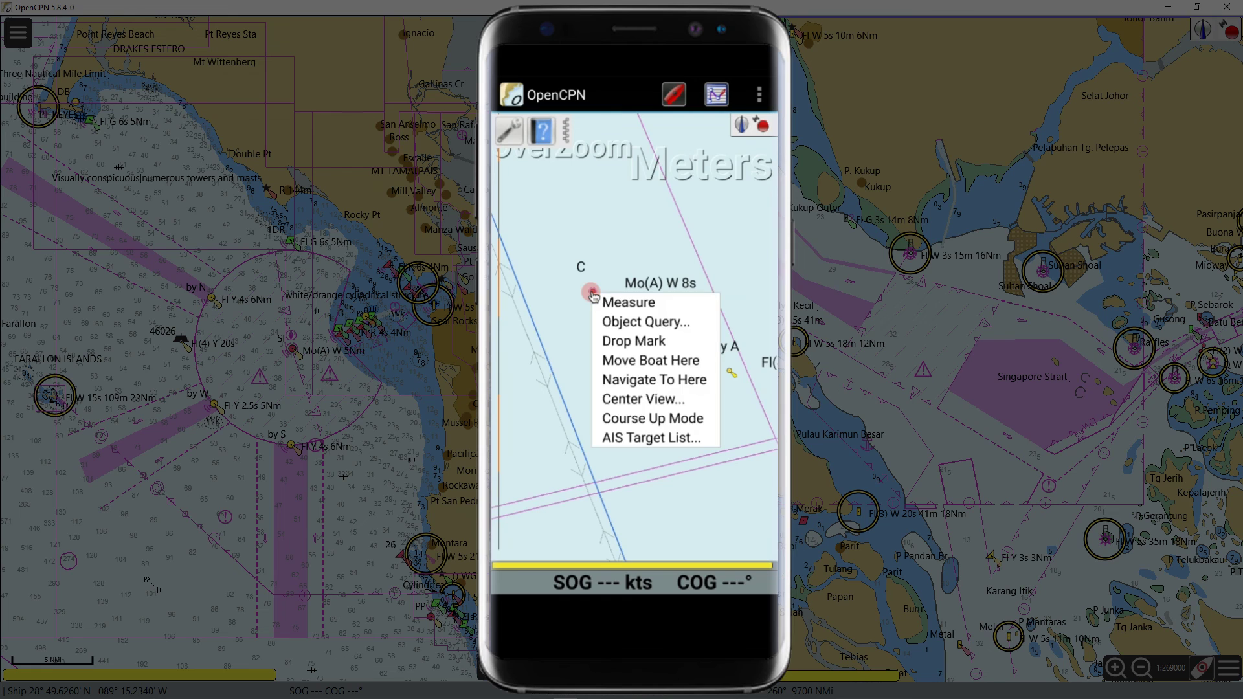
left_click(615, 321)
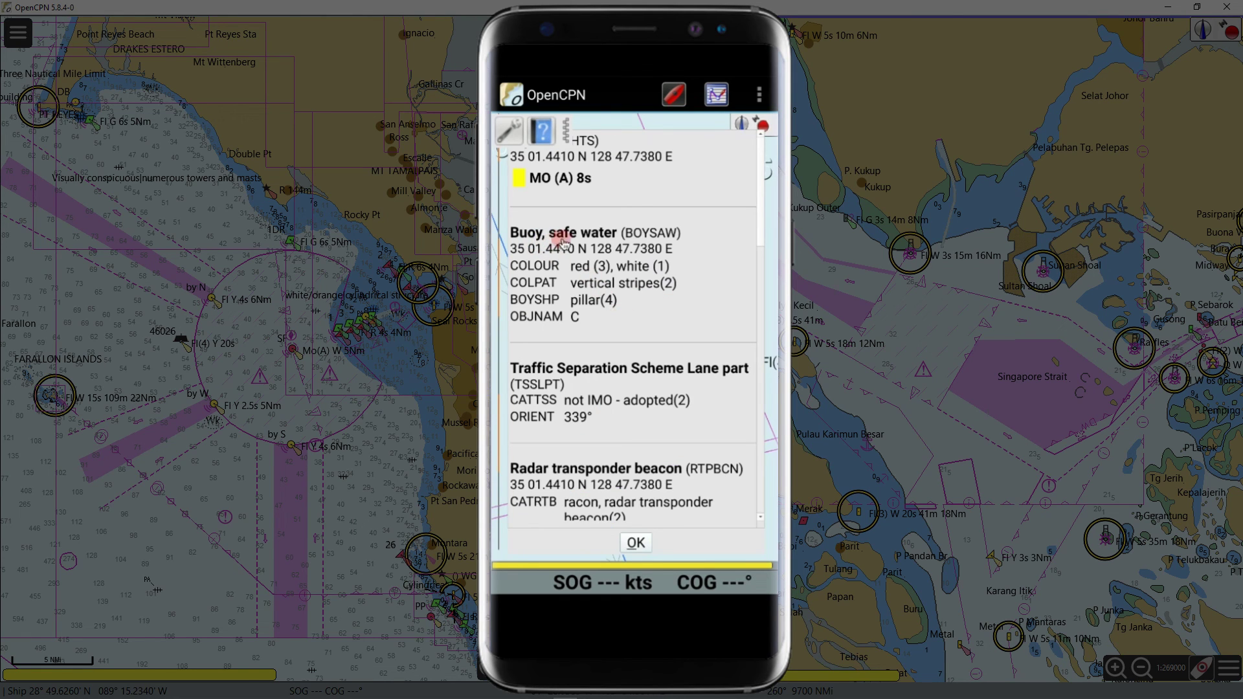
scroll(581, 414, "down", 10)
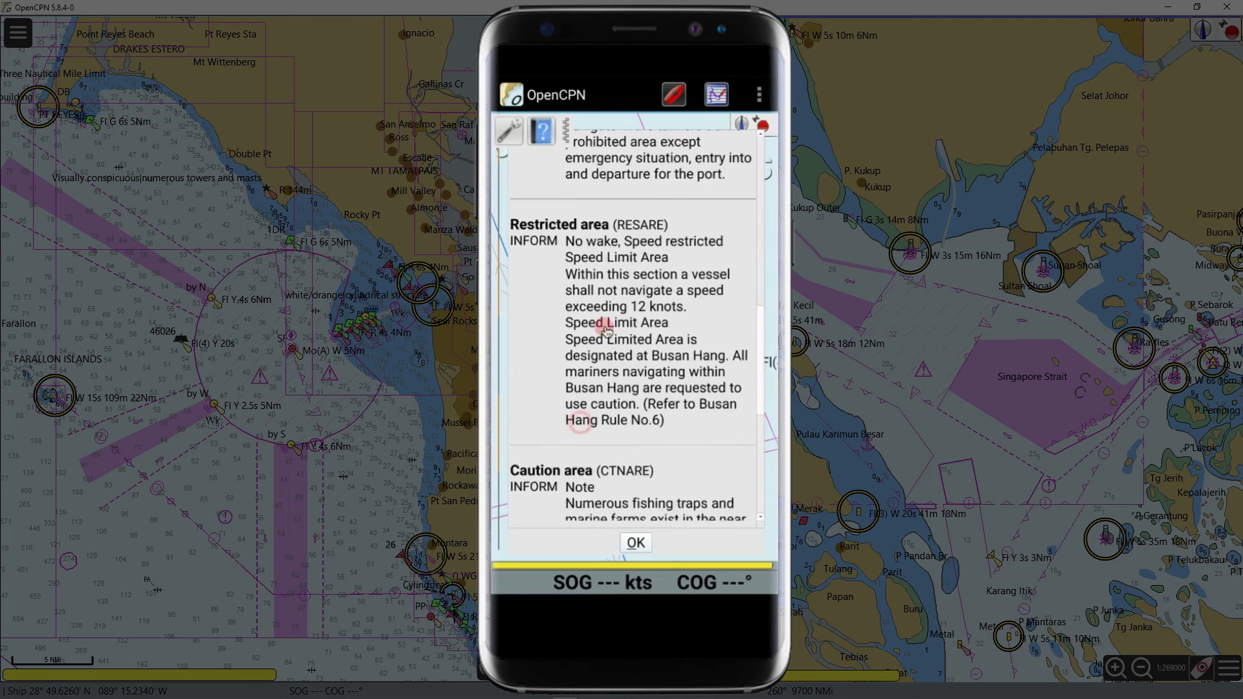
scroll(612, 285, "up", 5)
scroll(612, 303, "up", 10)
left_click(635, 542)
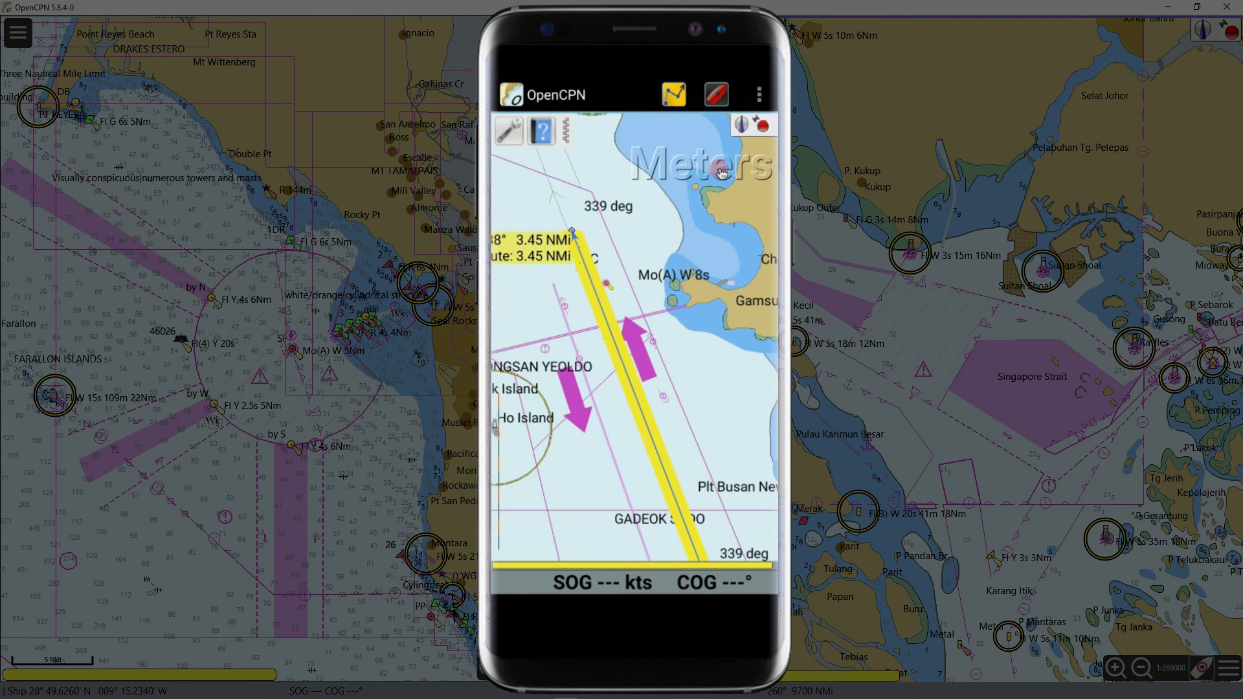